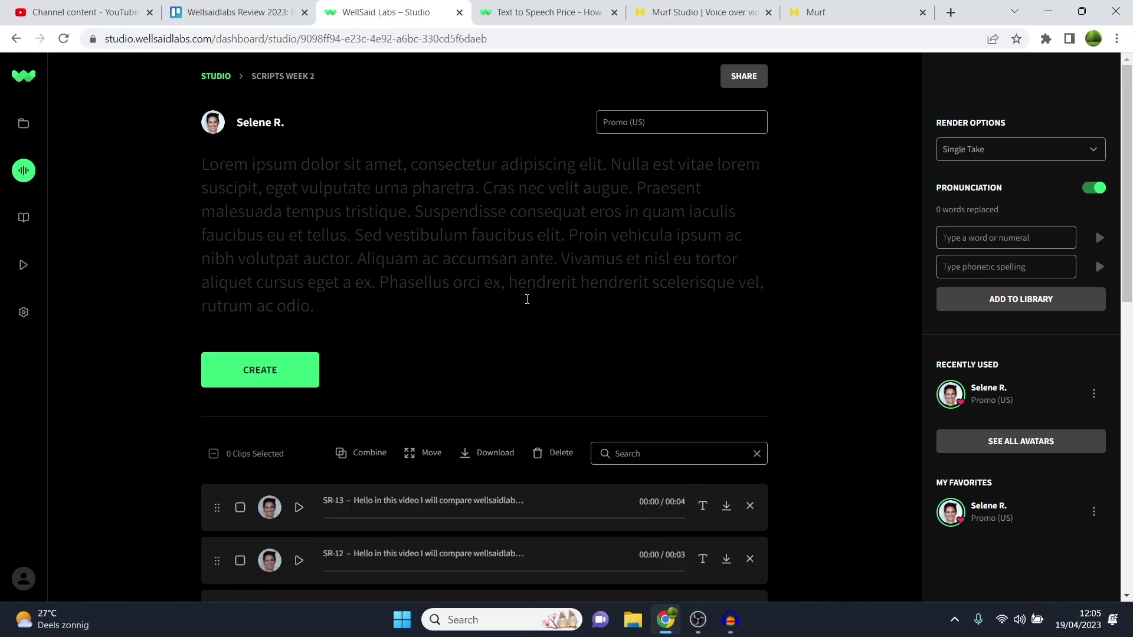
Step: Glance at the Murf Studio projects page, then return to the WellSaid Labs studio page
scroll(527, 293, down, 5)
scroll(346, 356, down, 3)
click(663, 9)
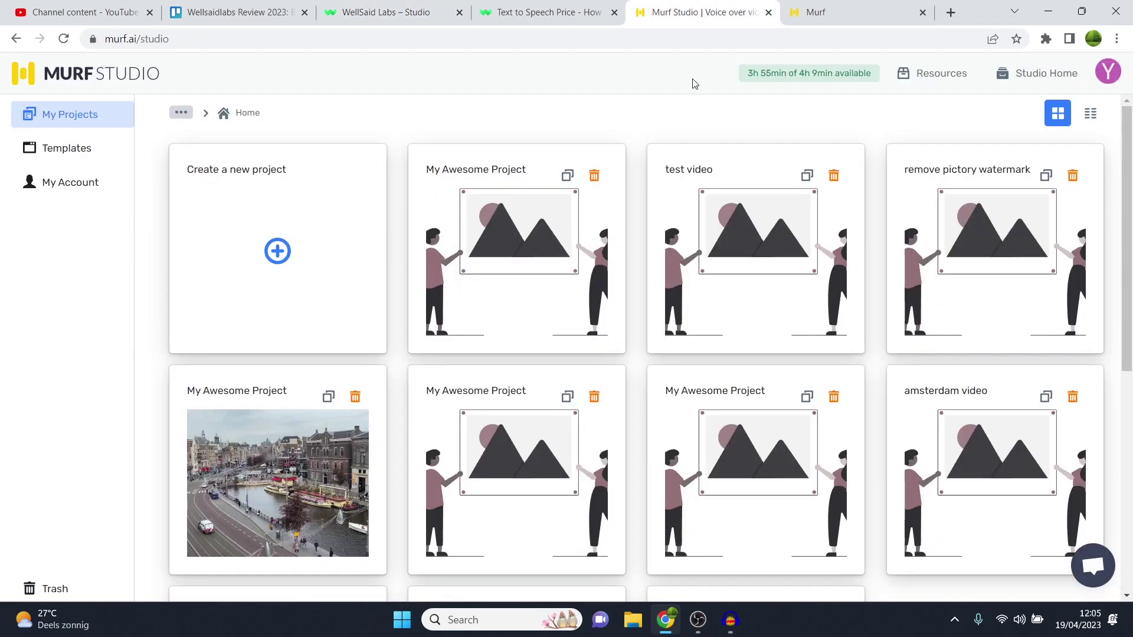
scroll(734, 327, down, 2)
scroll(734, 328, up, 3)
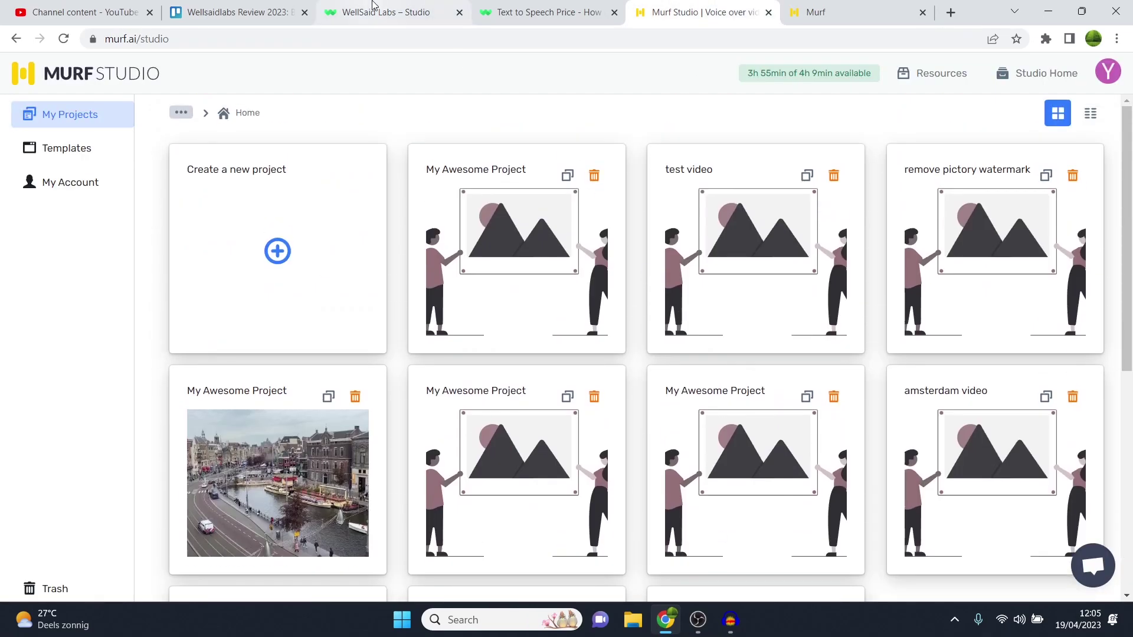
click(389, 12)
scroll(543, 384, up, 8)
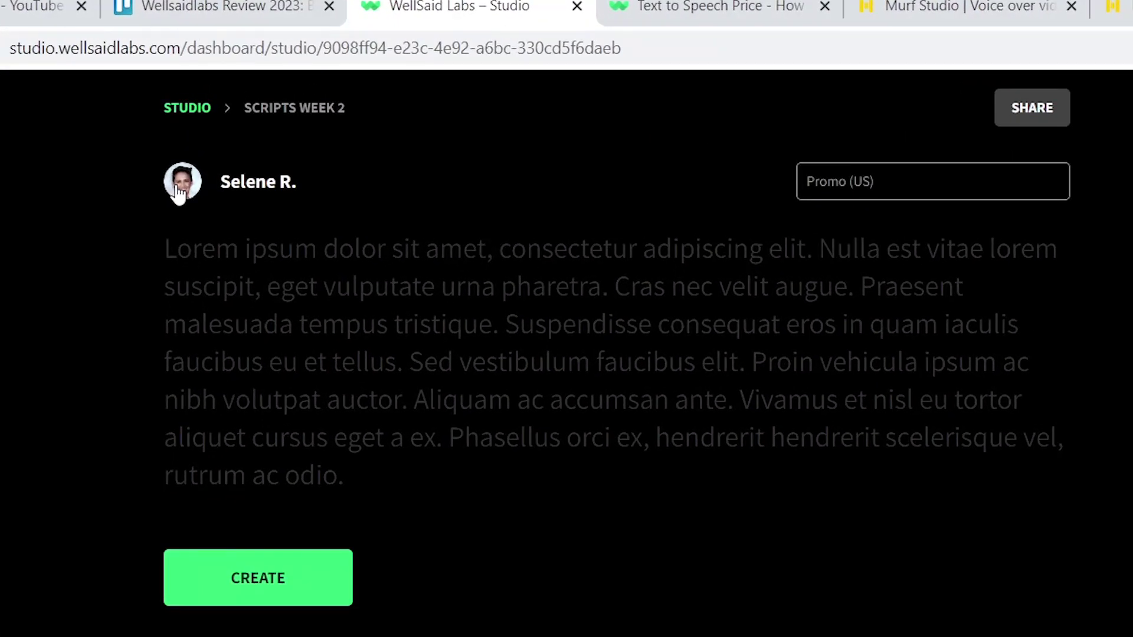
Step: Open the Choose a Voice Avatar gallery from the Selene R. avatar and scroll through it
click(178, 195)
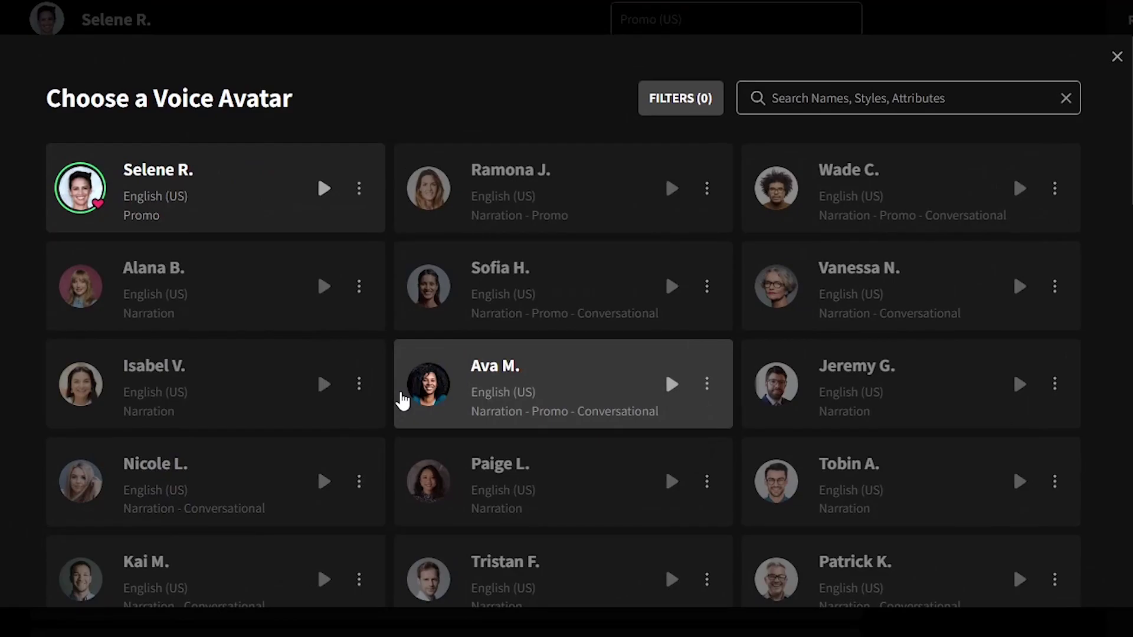
scroll(403, 389, down, 5)
scroll(407, 382, down, 8)
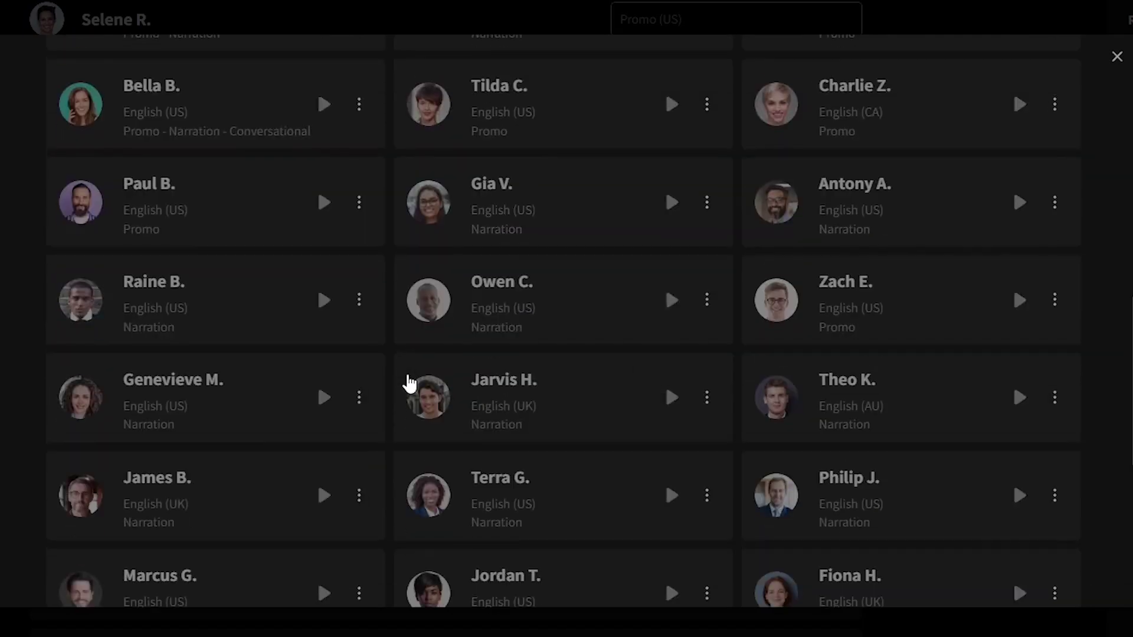
scroll(408, 383, down, 8)
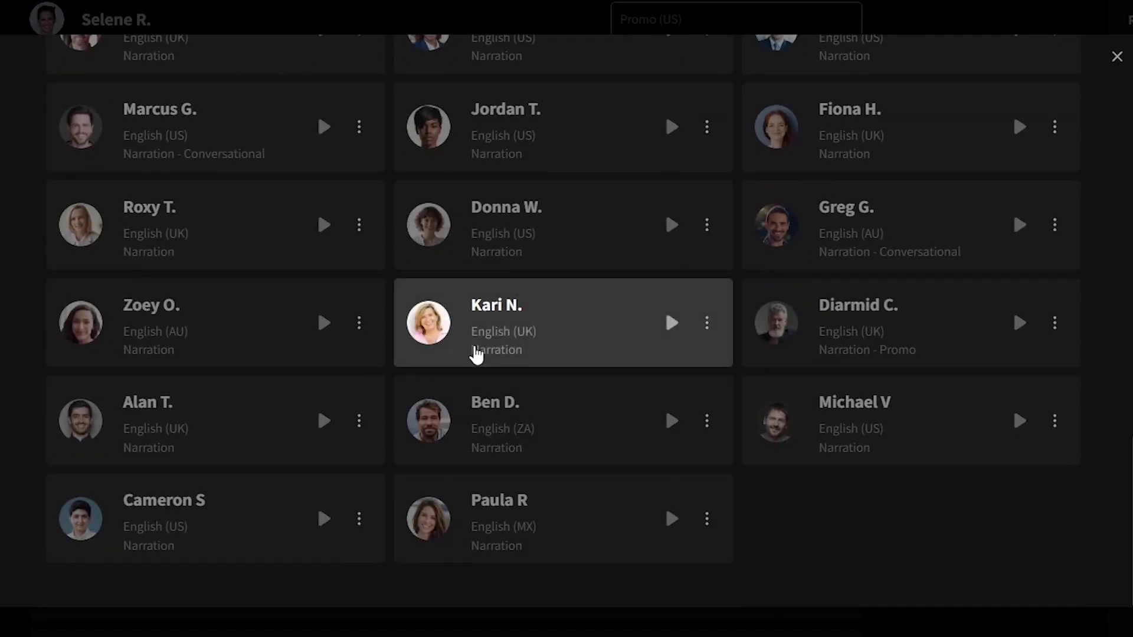
scroll(477, 354, up, 15)
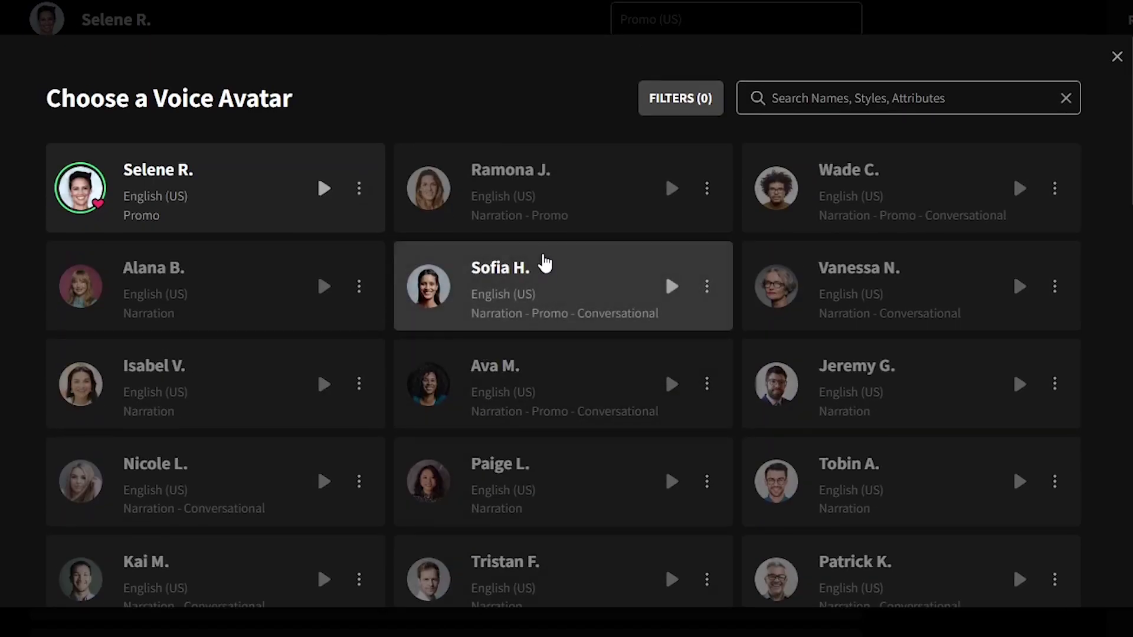
scroll(545, 254, down, 15)
scroll(545, 254, up, 15)
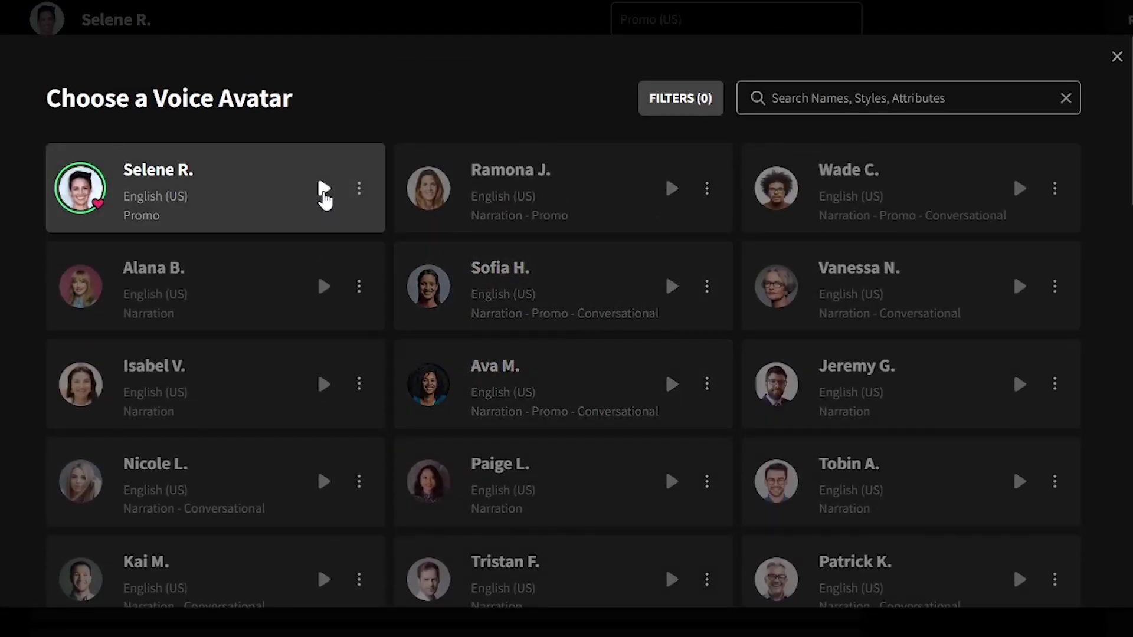
Step: Play the Selene R., Vanessa N., Wade C. and Sofia H. voice samples
click(324, 189)
click(1019, 287)
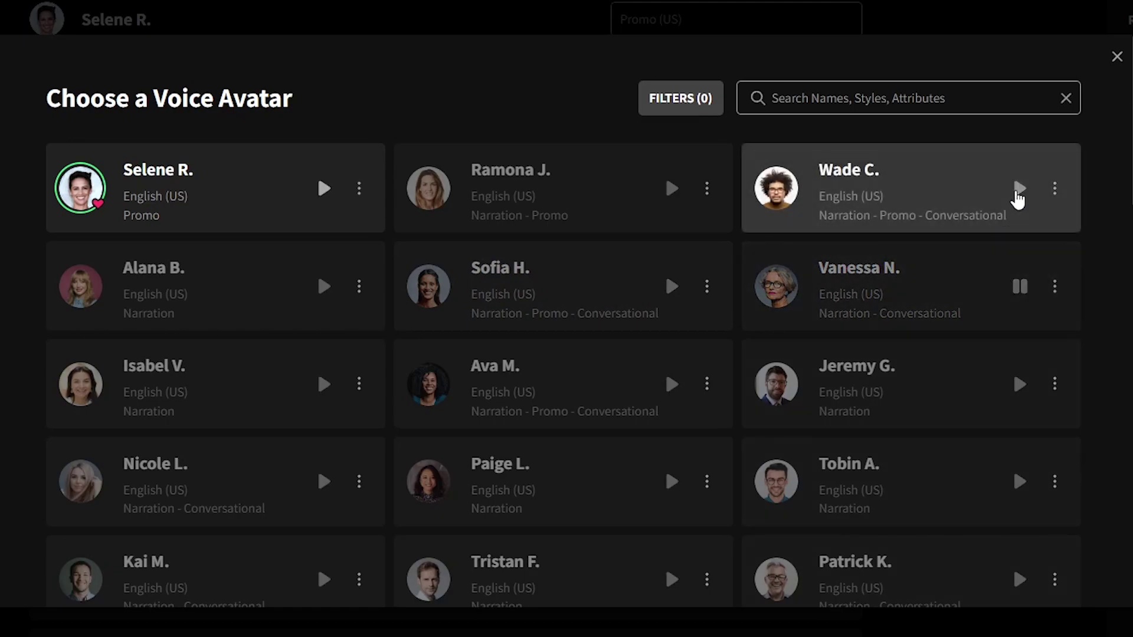
click(1017, 194)
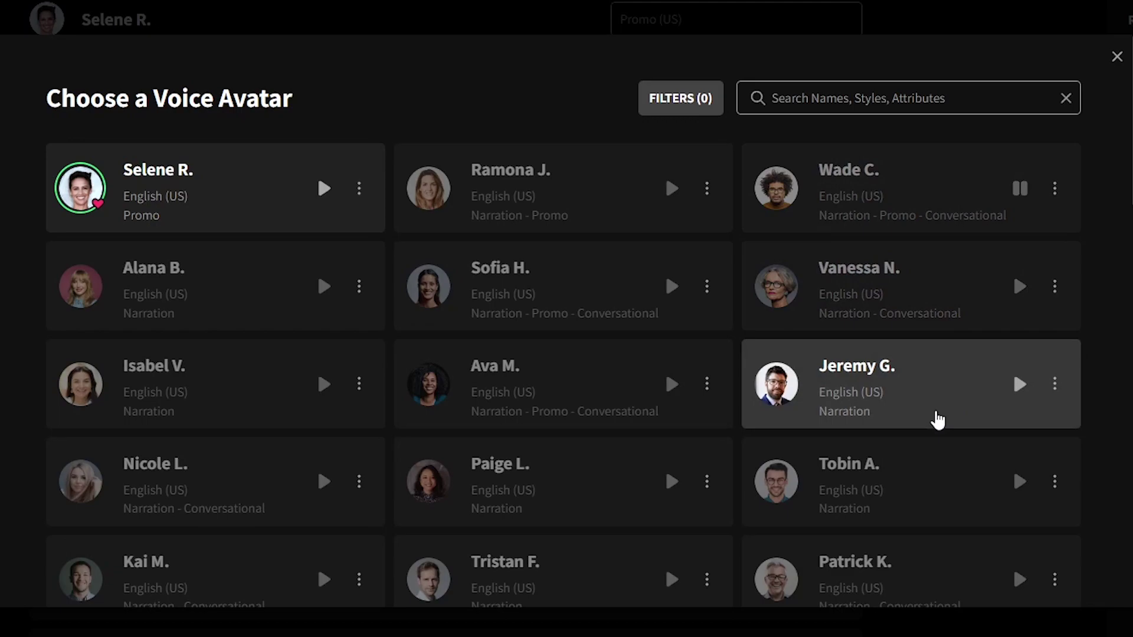
click(1021, 190)
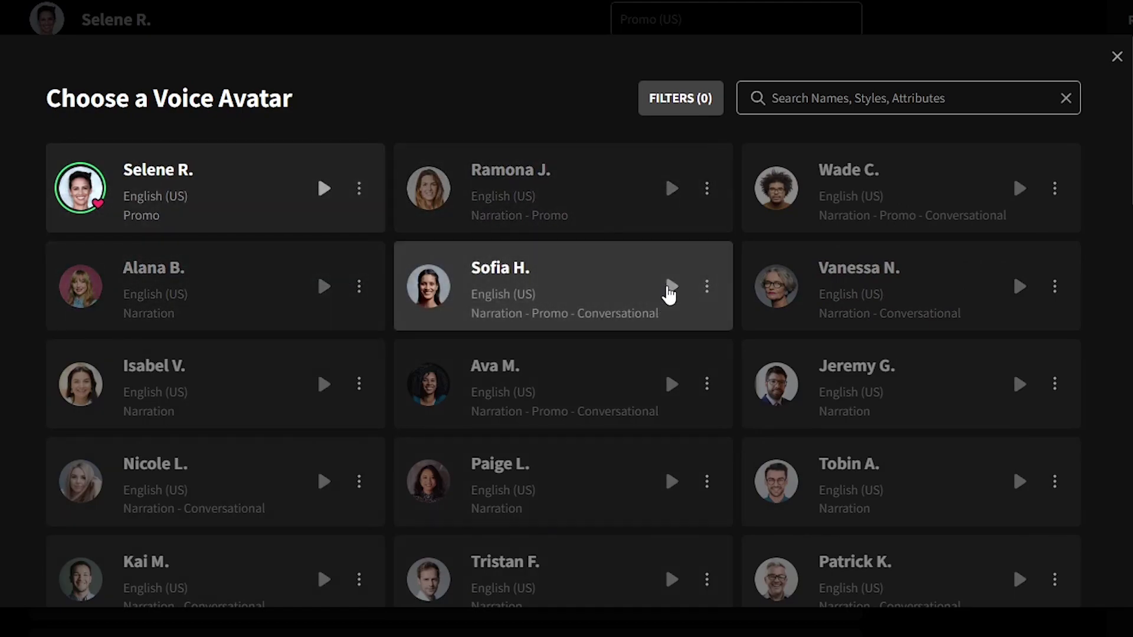
click(669, 289)
click(670, 295)
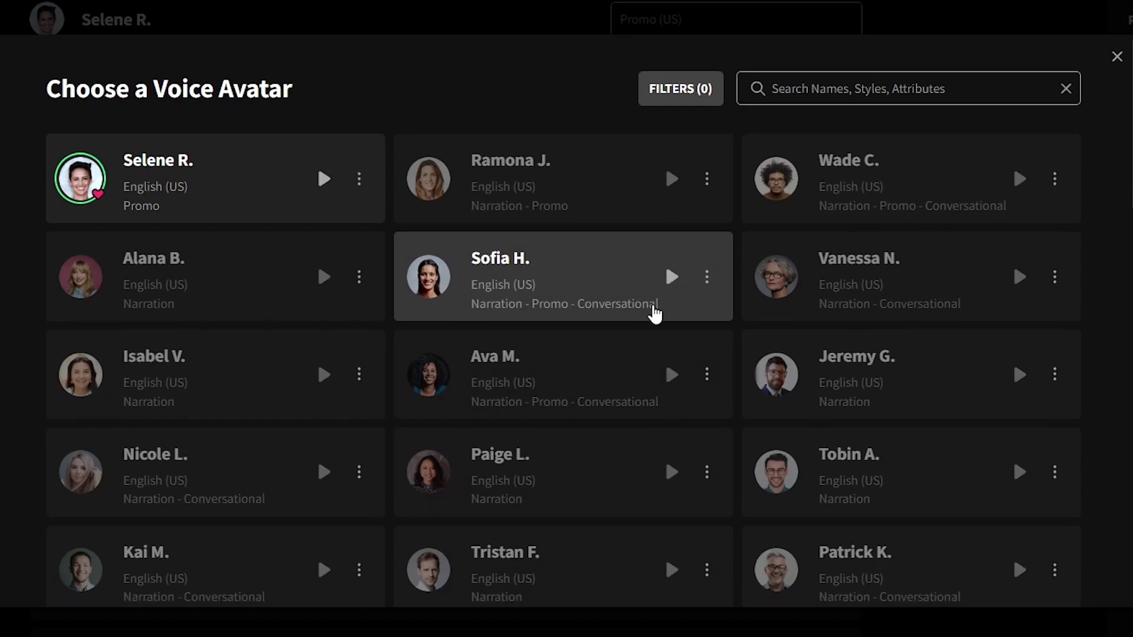
scroll(649, 311, down, 10)
scroll(651, 313, down, 5)
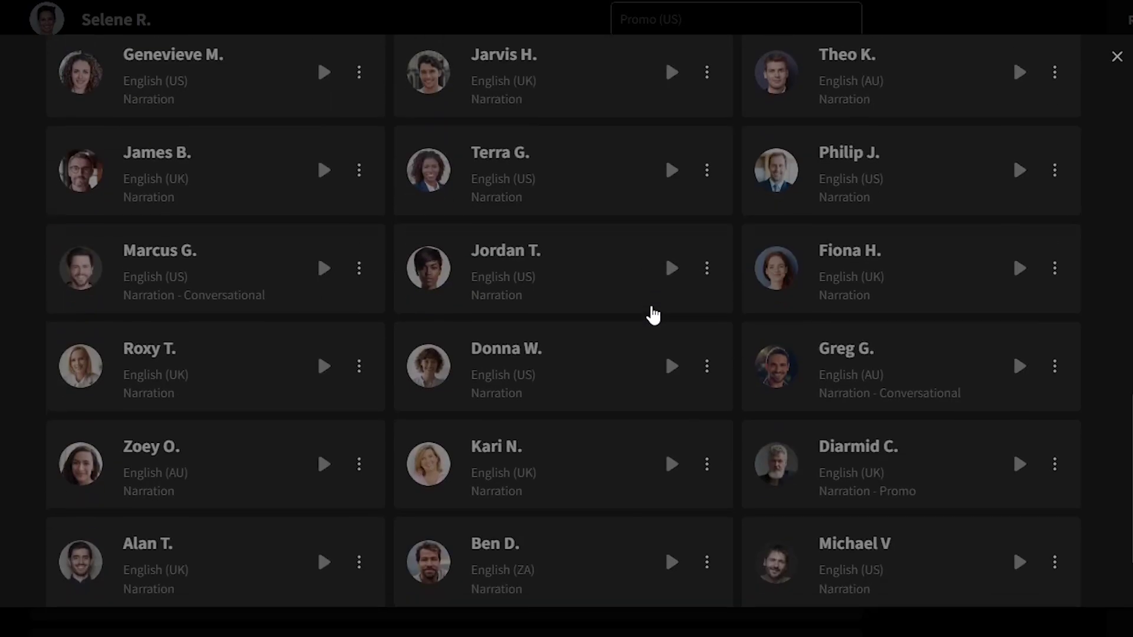
scroll(649, 311, down, 2)
scroll(640, 306, up, 15)
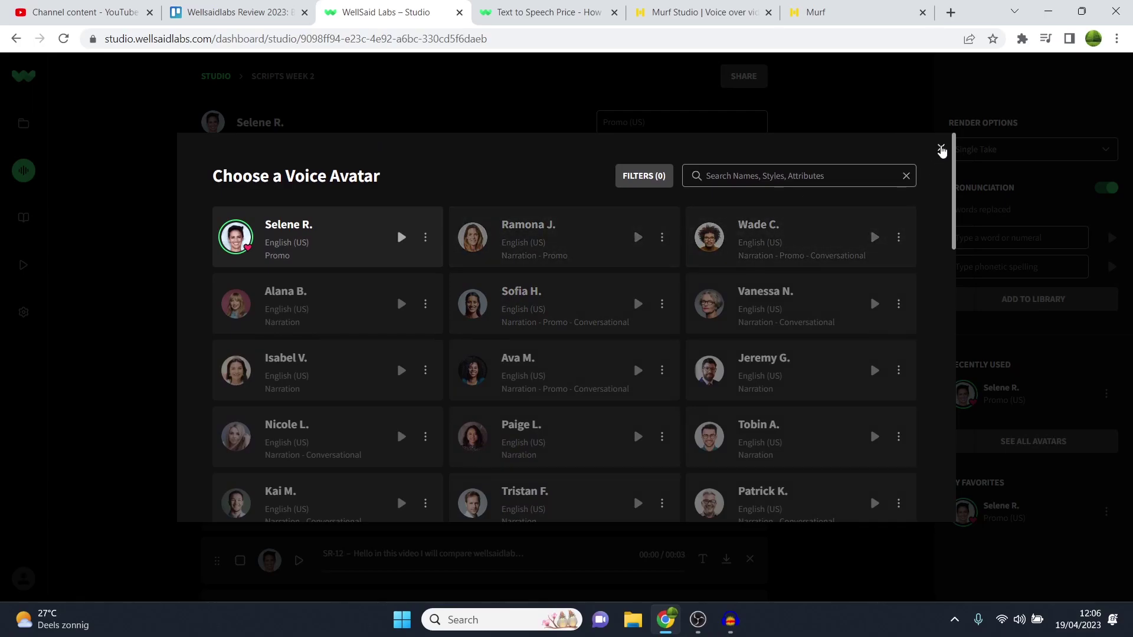
Step: Close the voice avatar gallery to return to the Scripts Week 2 studio page
click(940, 148)
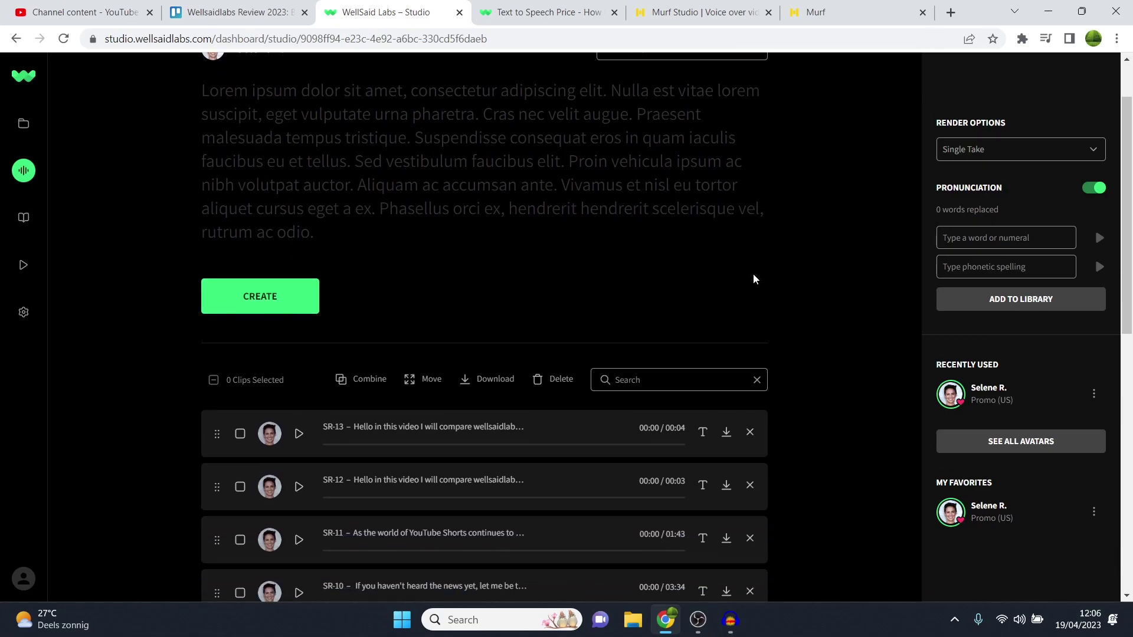
scroll(752, 272, down, 6)
scroll(334, 284, up, 1)
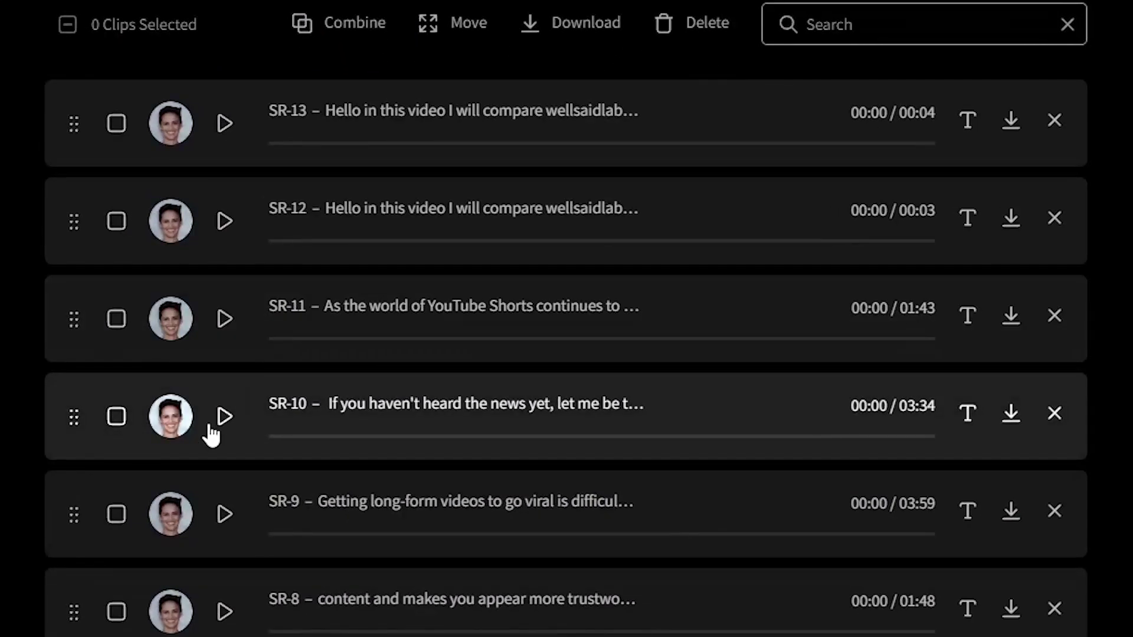
Step: Play clip SR-10 and stop it at 00:14 of 03:34
click(241, 406)
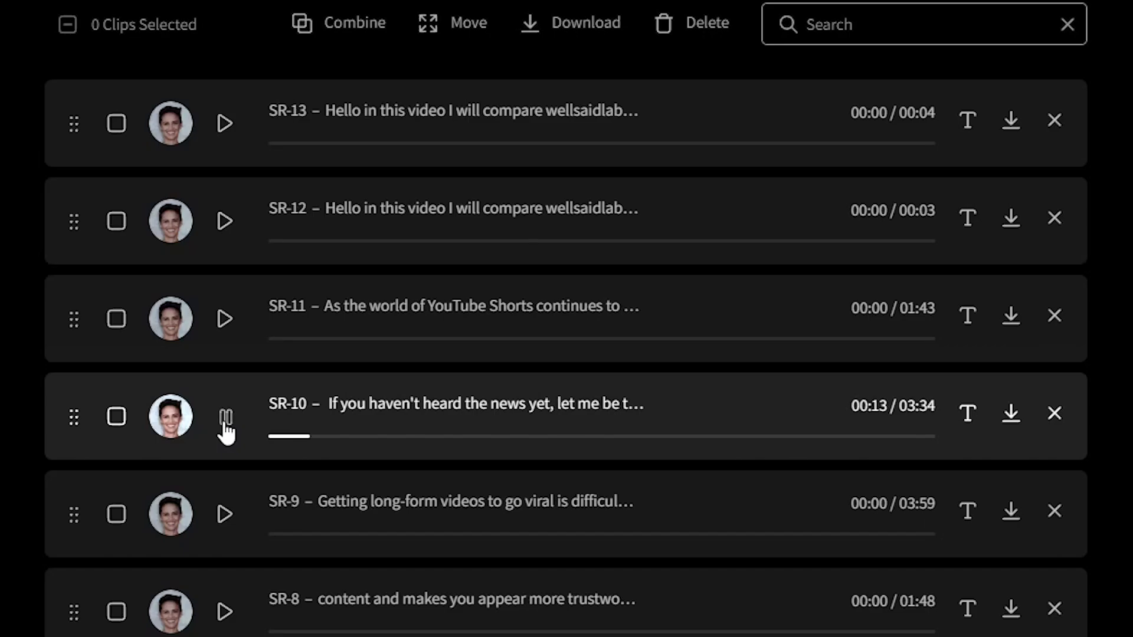
click(225, 417)
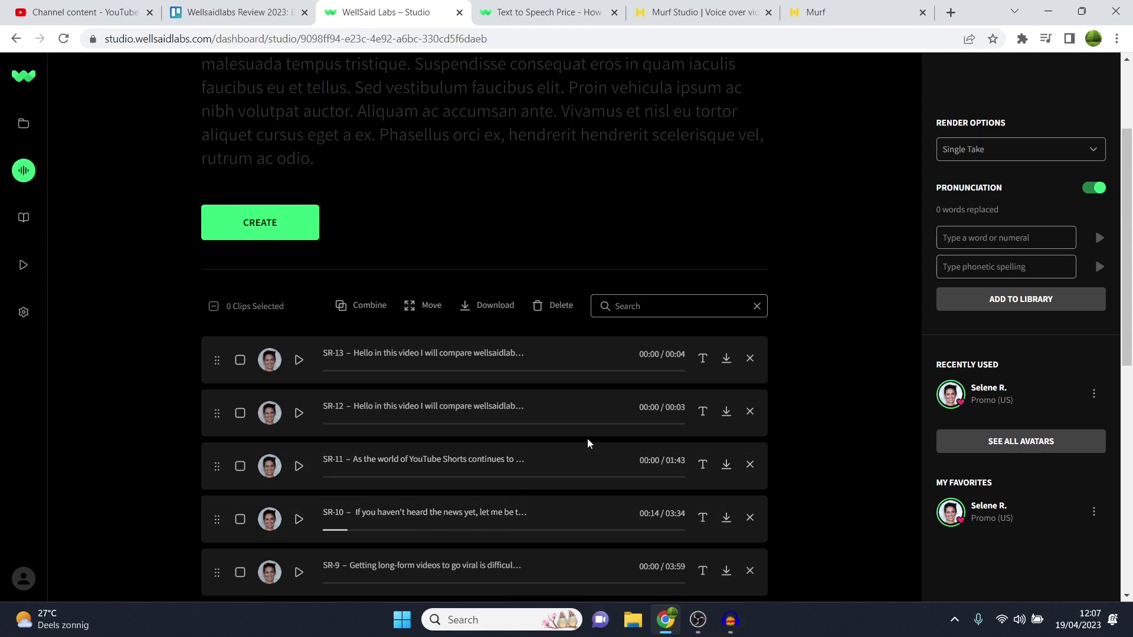
scroll(587, 438, down, 3)
scroll(576, 431, up, 1)
scroll(561, 413, up, 4)
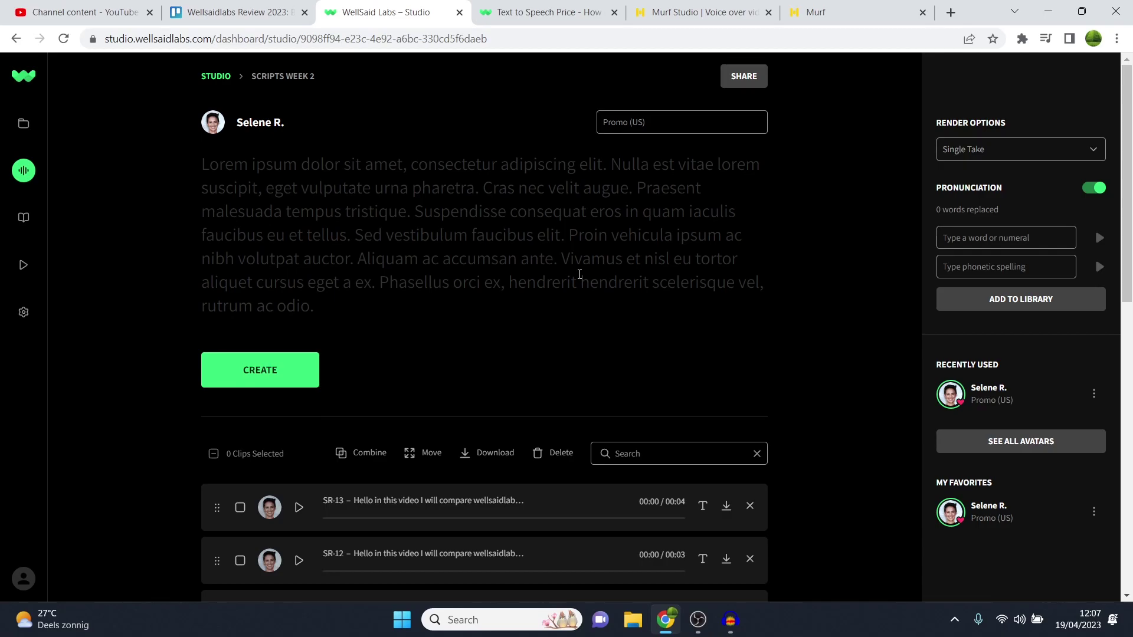
Step: Switch to Murf Studio and open the amsterdam video project's AI voice library
click(679, 13)
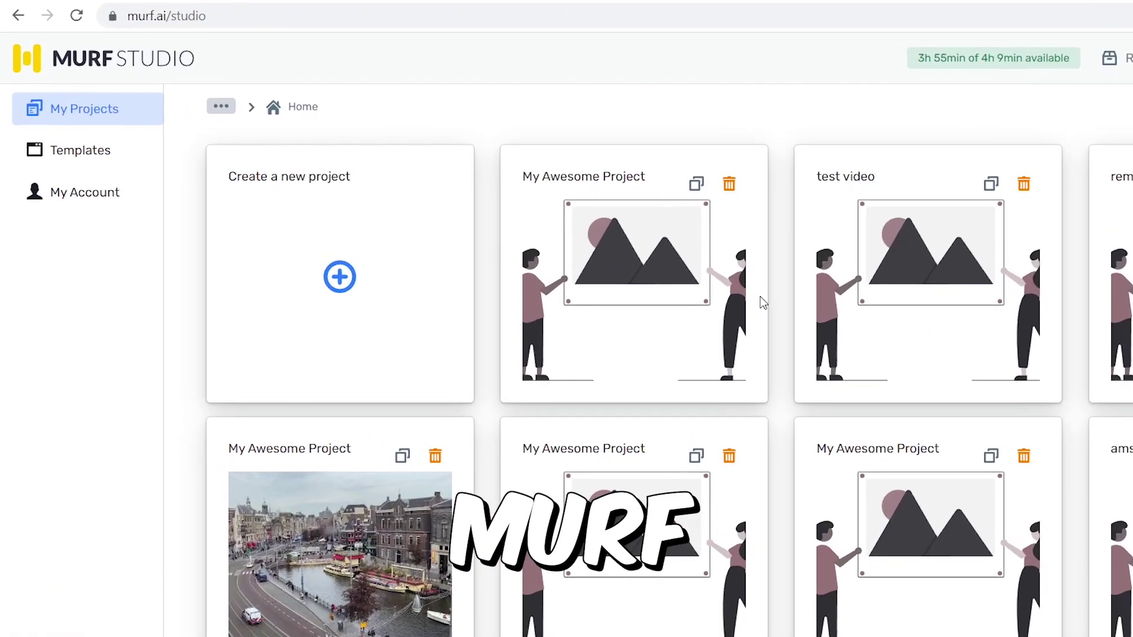
scroll(637, 410, down, 5)
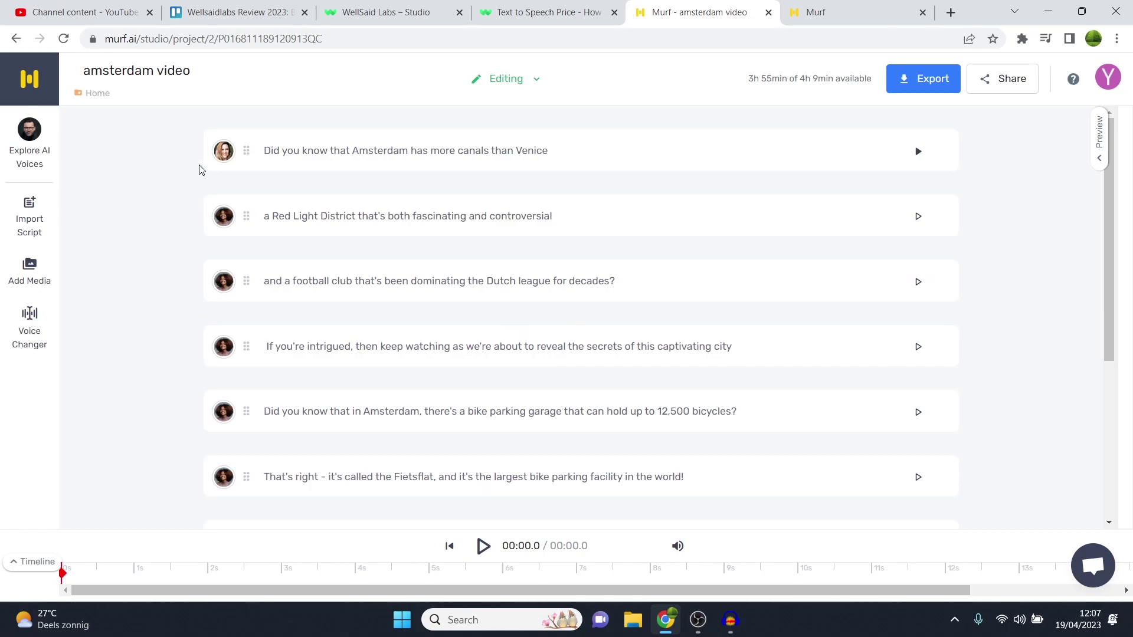
click(30, 131)
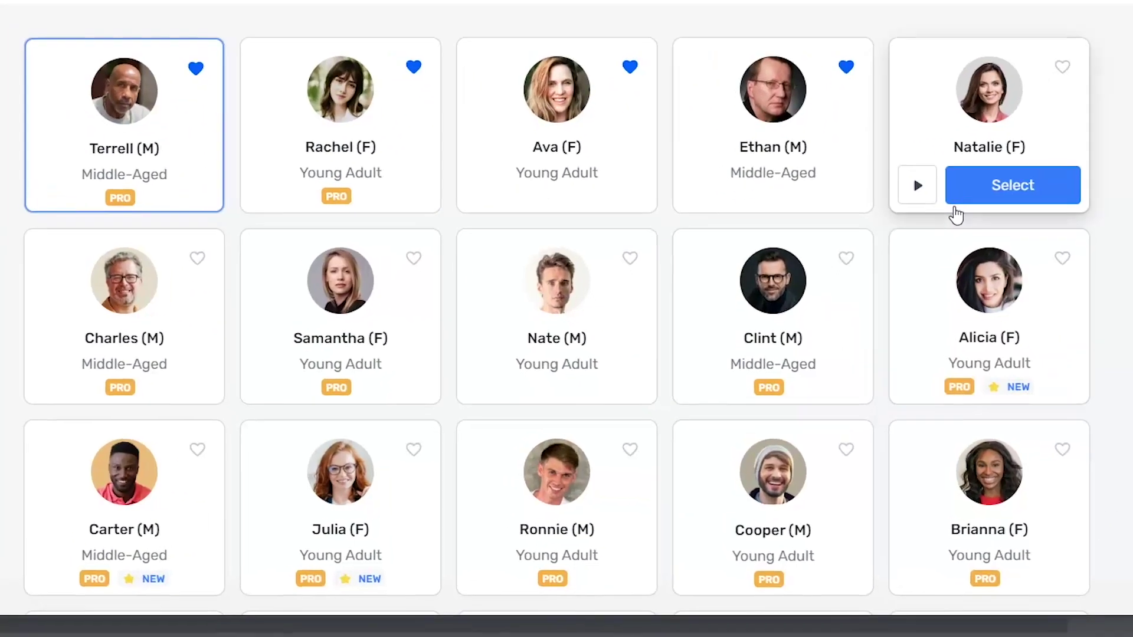
Step: Play the Natalie and Terrell (M) voice samples
click(915, 185)
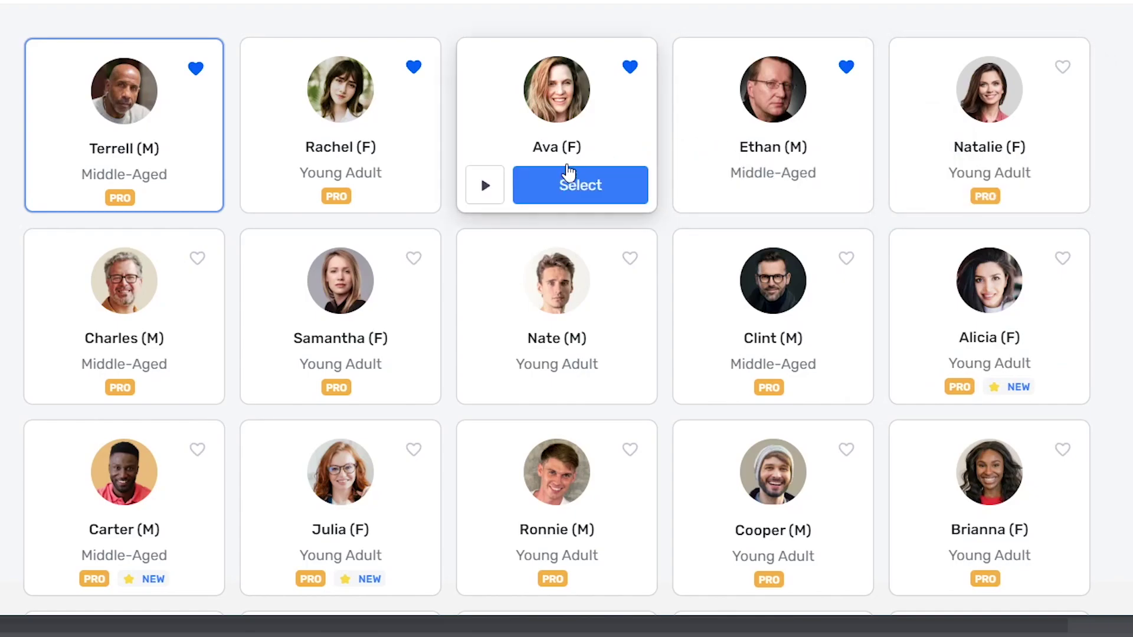
mouse_move(171, 202)
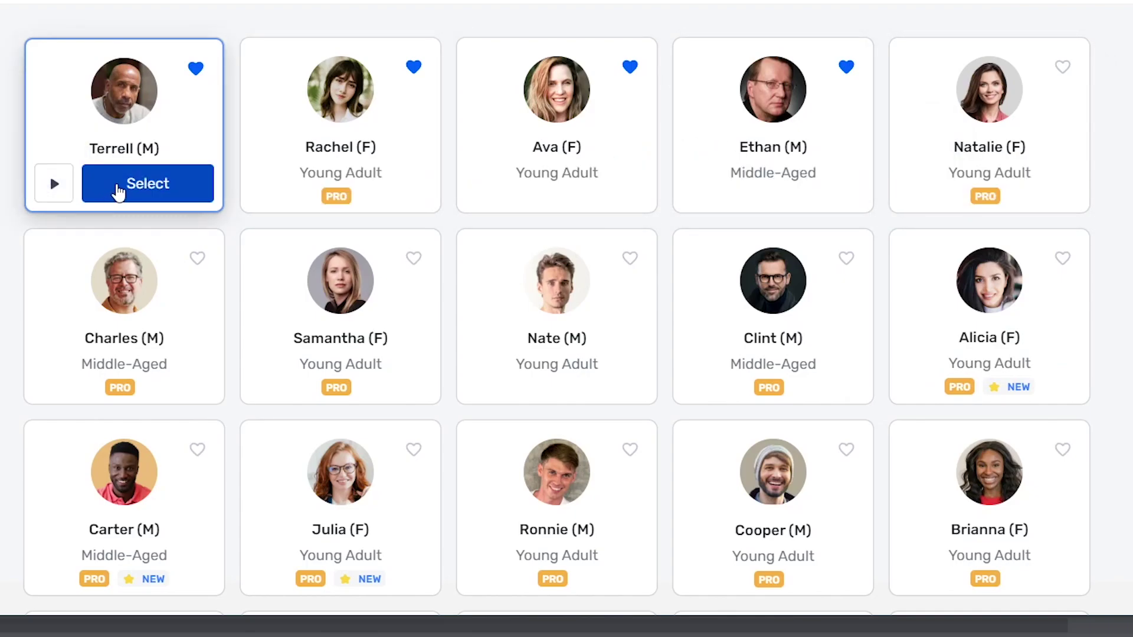
click(55, 199)
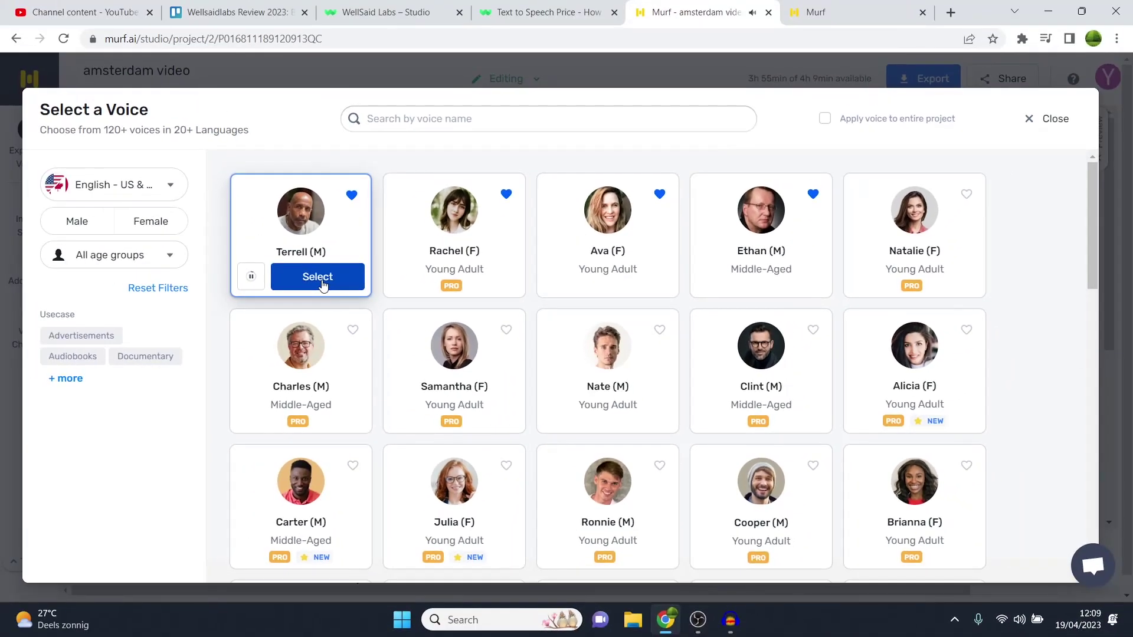
Step: Apply Terrell to the first canals block, play it, then browse the voice grid for alternatives
click(150, 195)
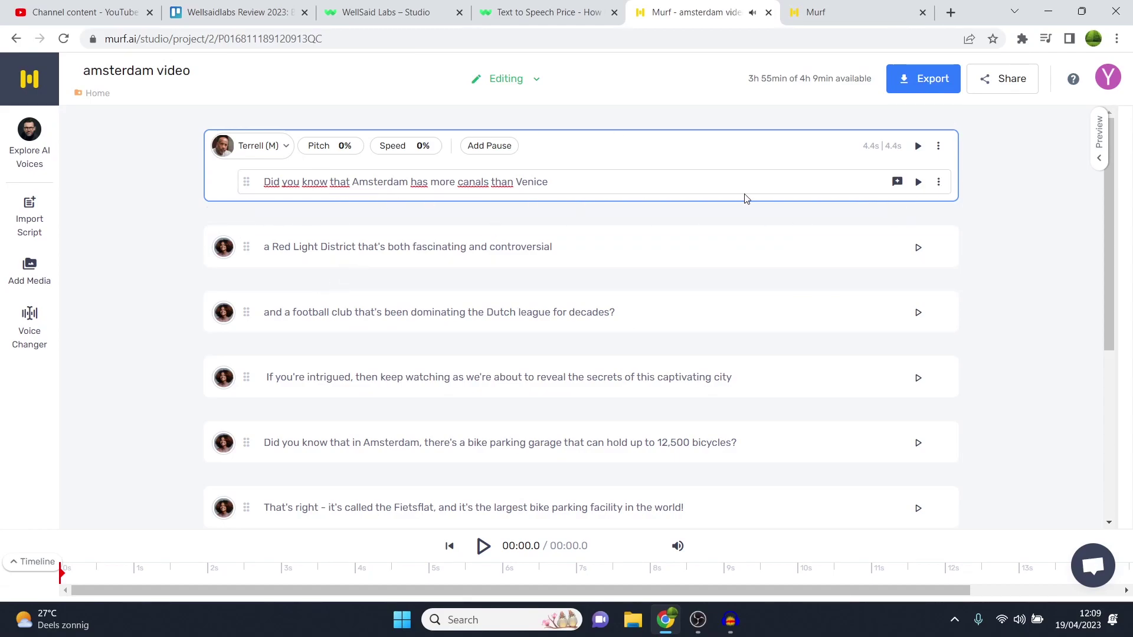
click(918, 182)
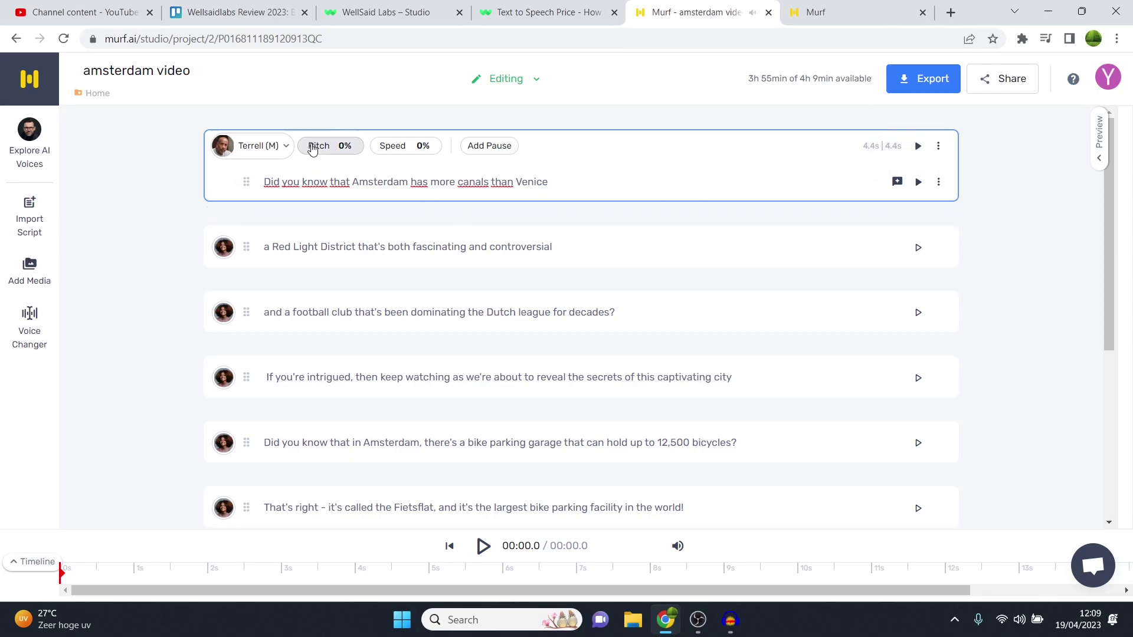
click(260, 145)
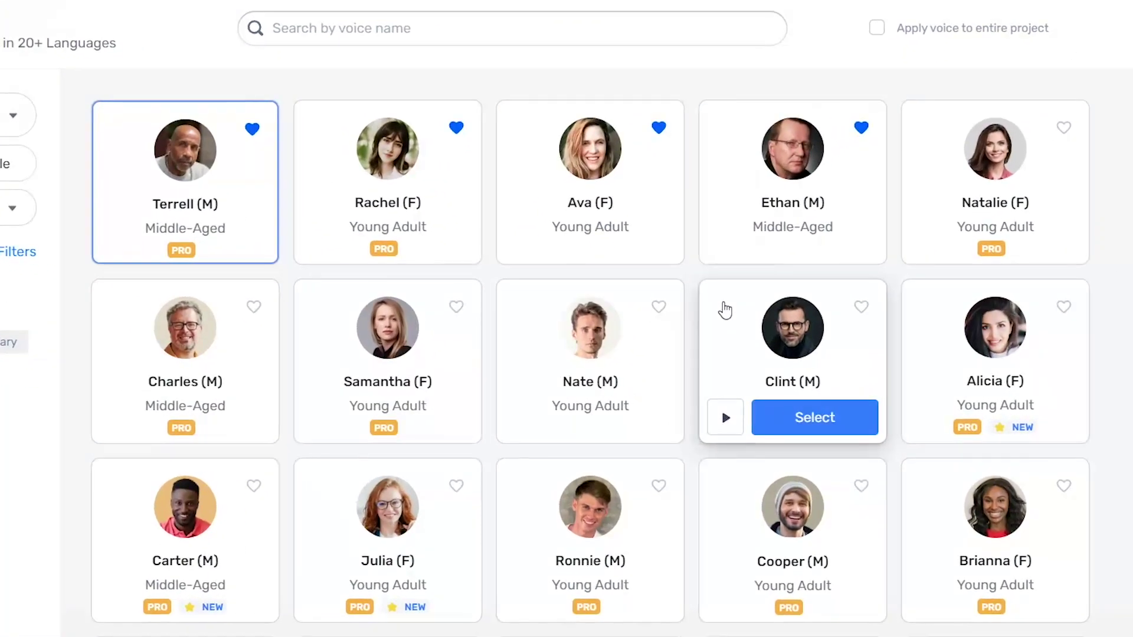
scroll(713, 327, down, 15)
mouse_move(725, 309)
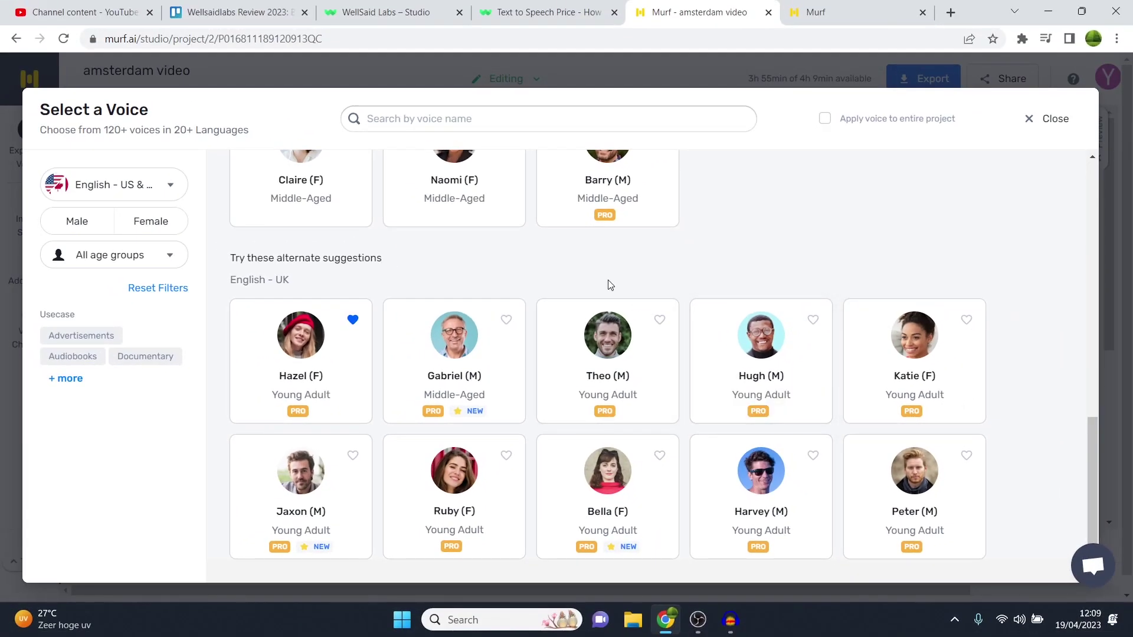
scroll(613, 246, down, 1)
mouse_move(626, 294)
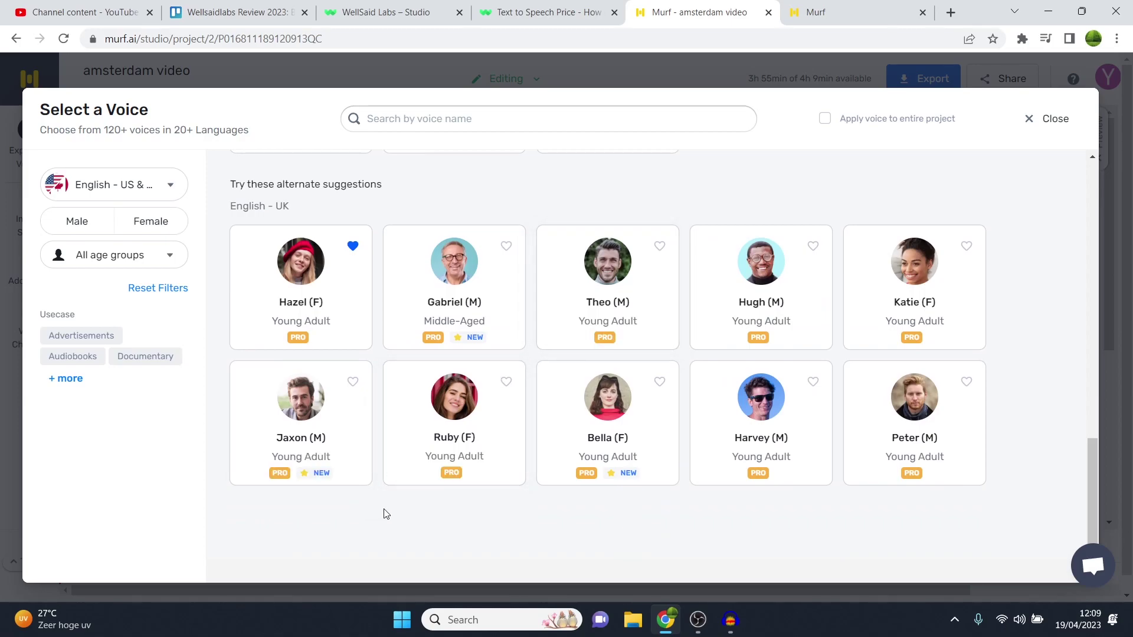
scroll(696, 418, up, 10)
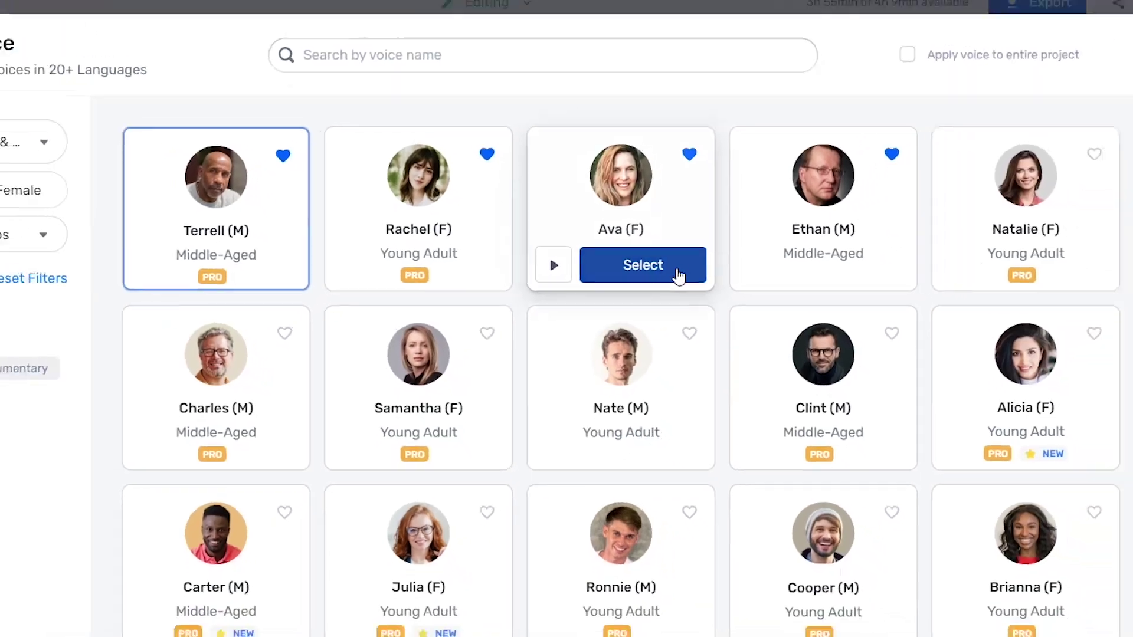
Step: Apply Ava (F) to the opening canals line, generate its 3.7 s audio, and play it
click(678, 276)
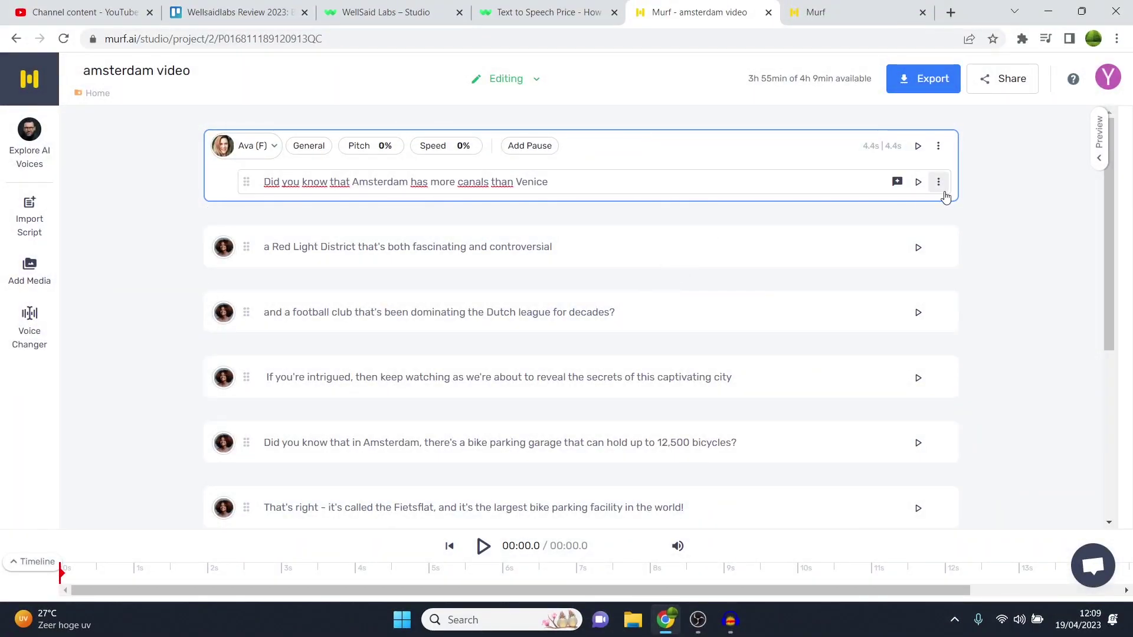
click(918, 183)
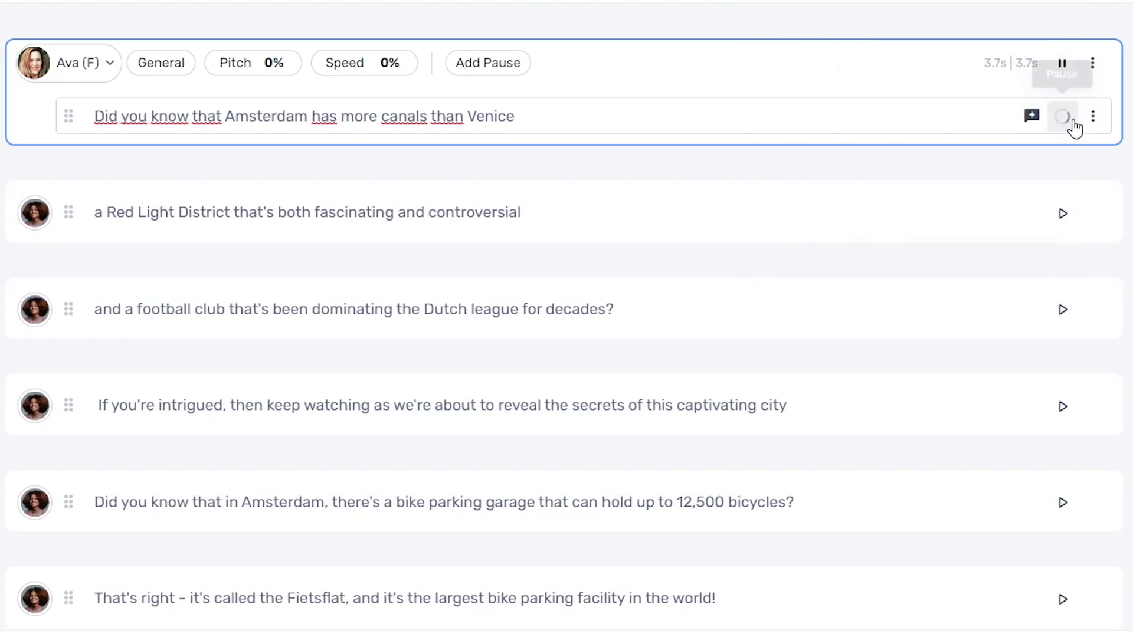
click(1066, 121)
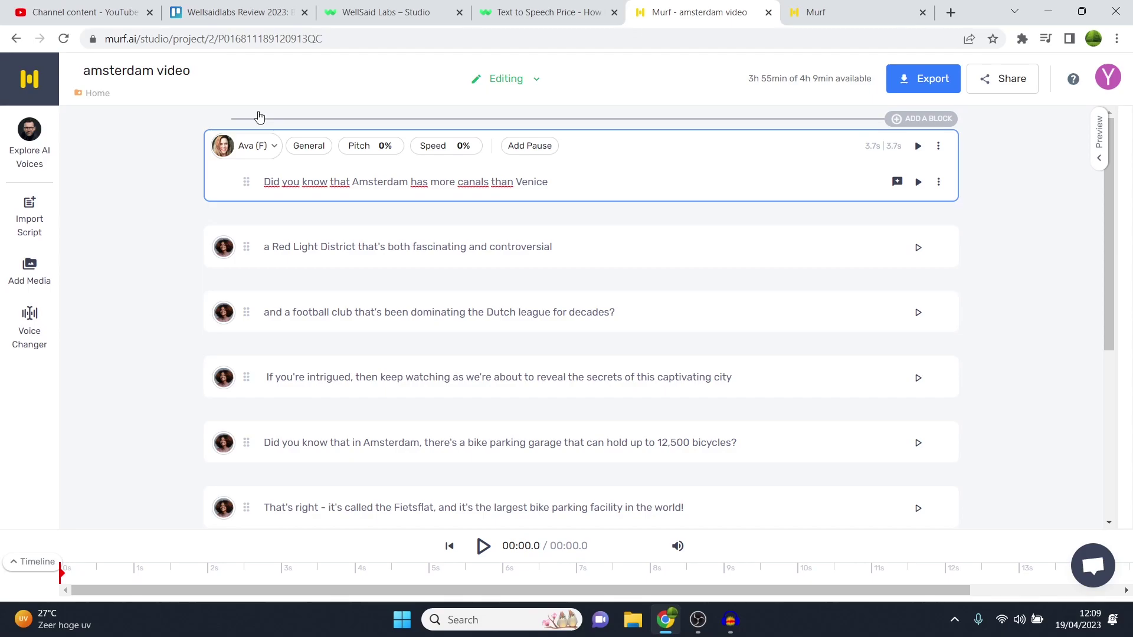
click(384, 12)
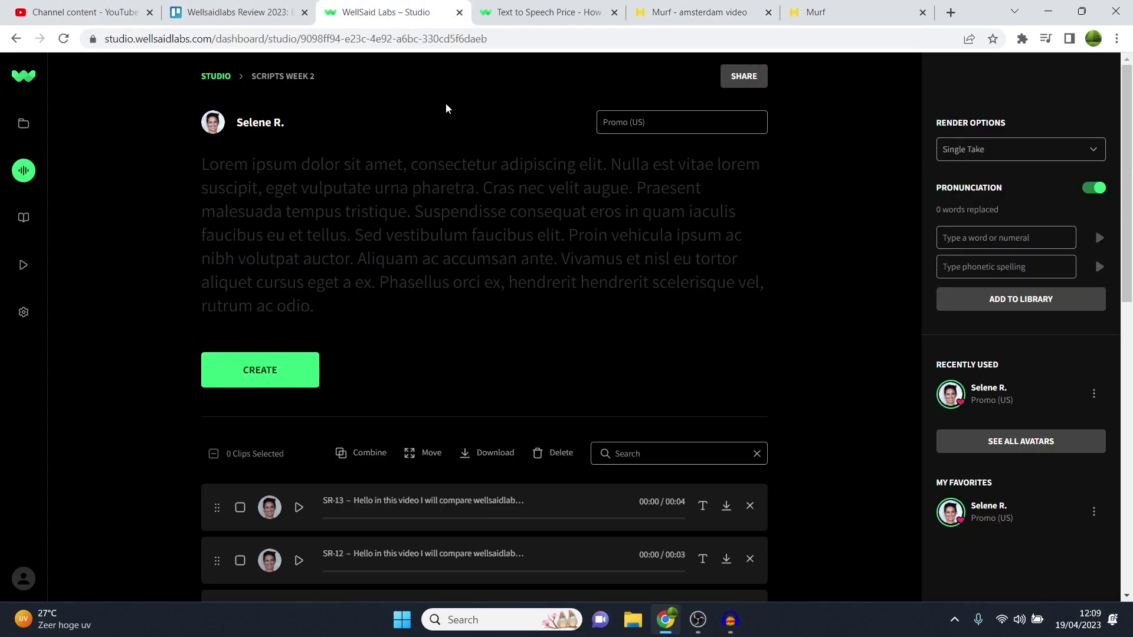
scroll(516, 226, down, 4)
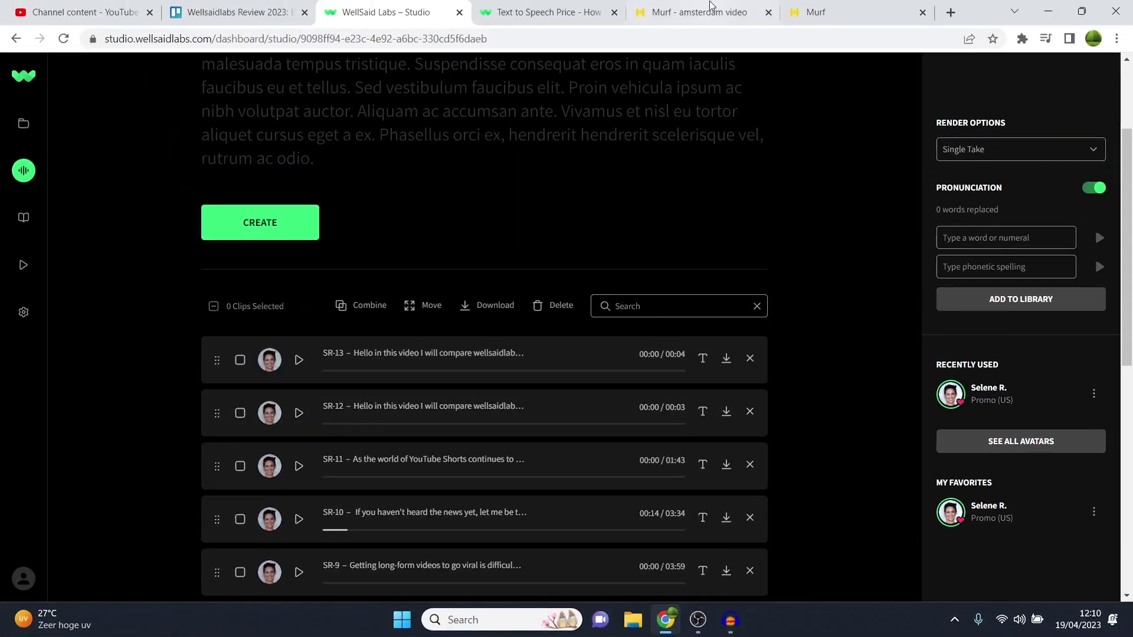
click(705, 12)
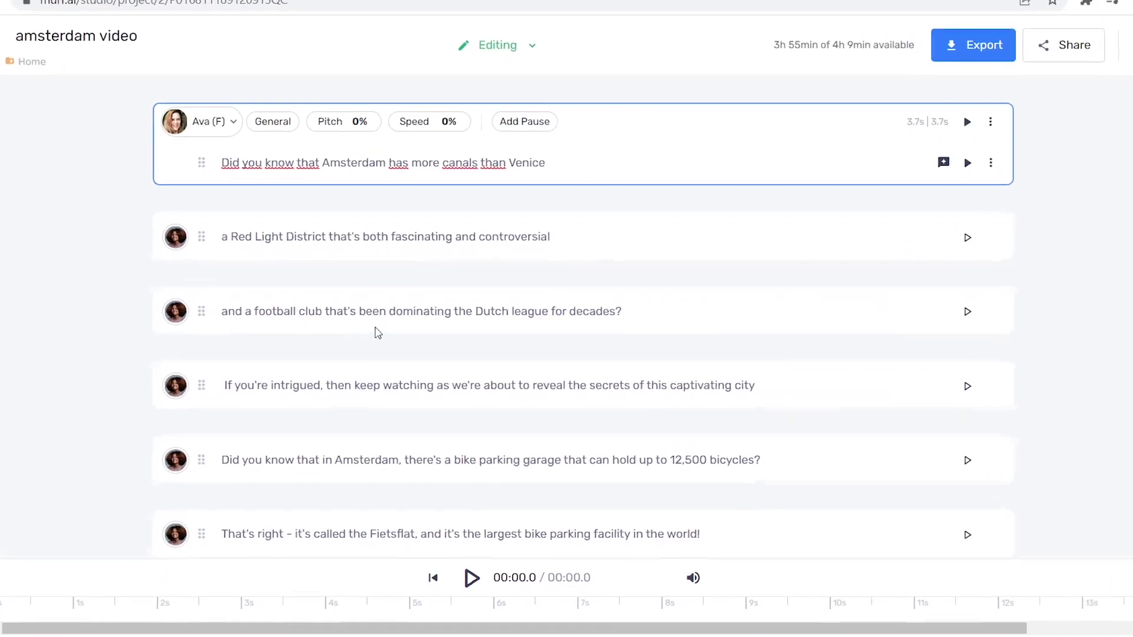
mouse_move(337, 283)
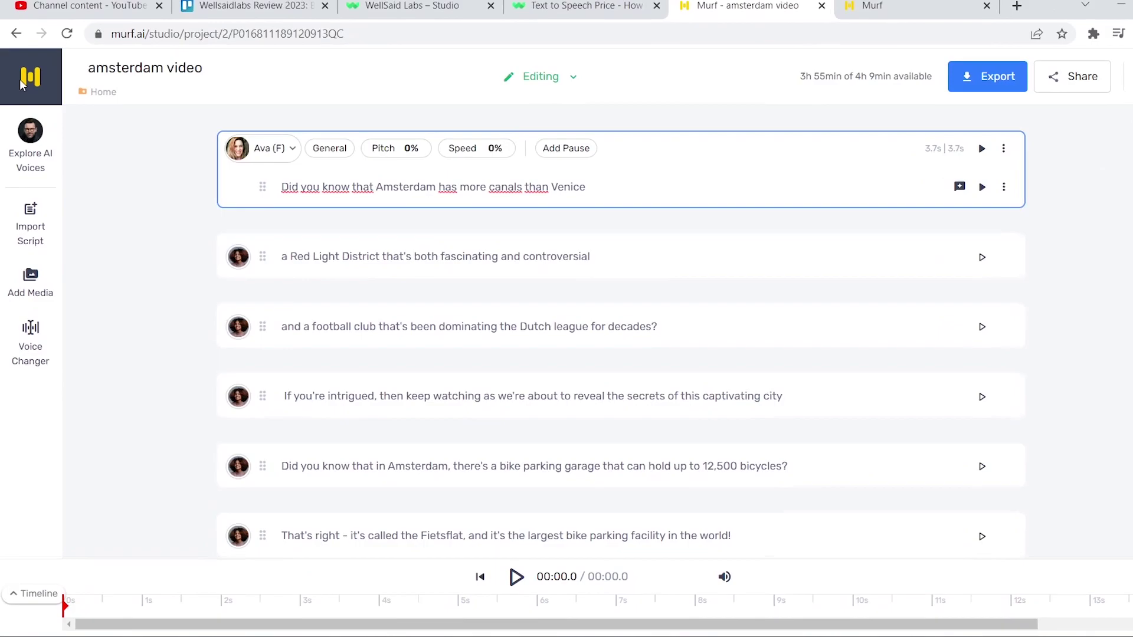
scroll(678, 407, down, 5)
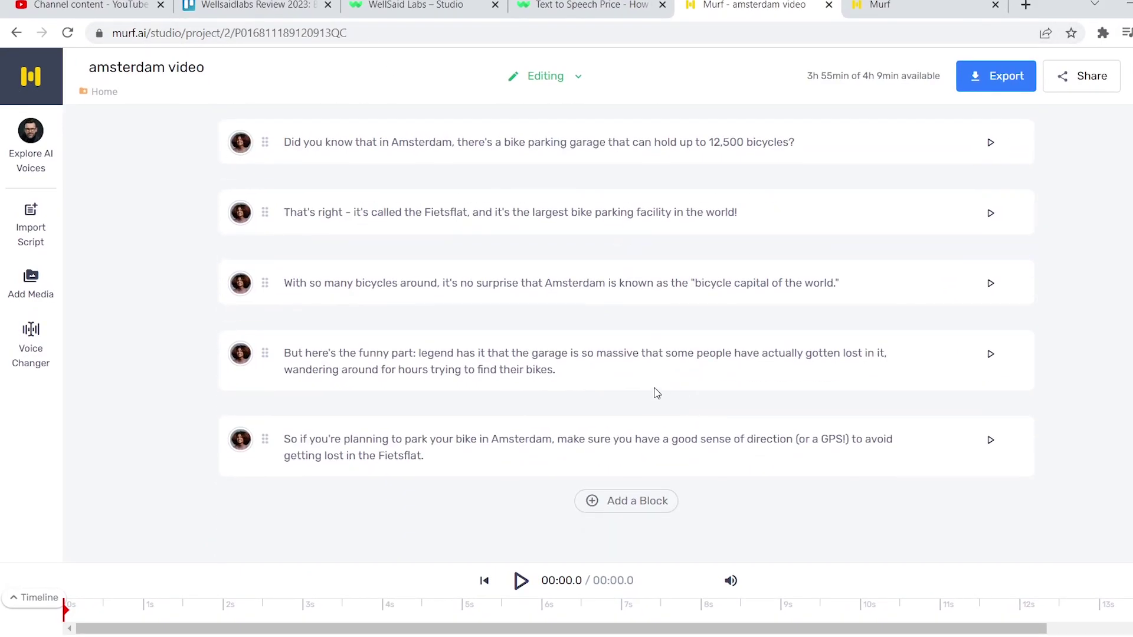
scroll(632, 384, up, 6)
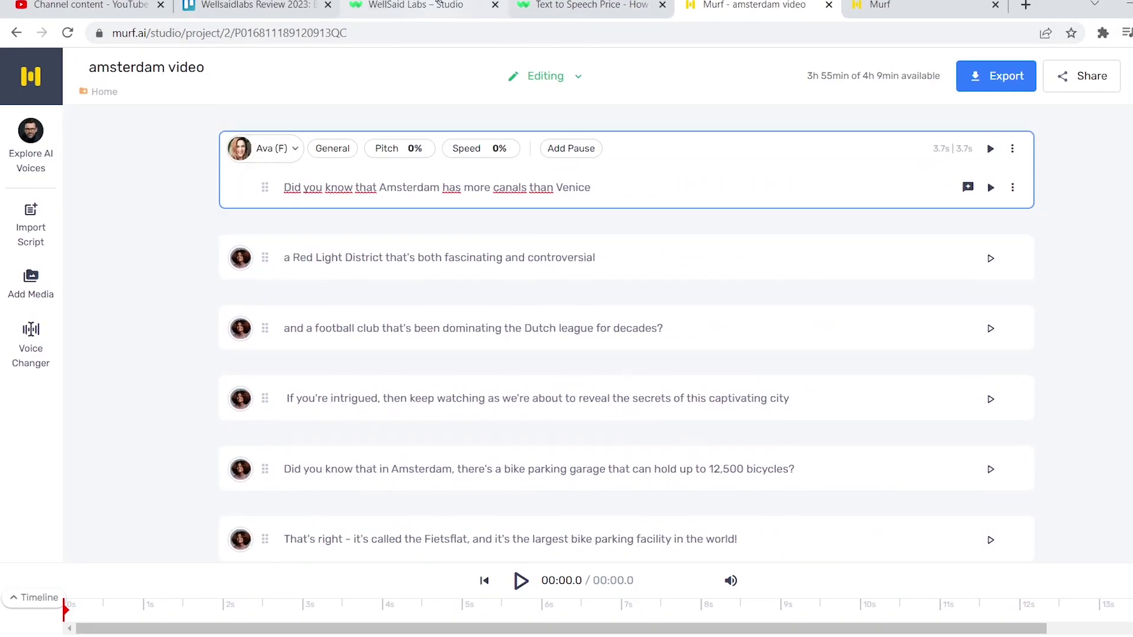
click(415, 6)
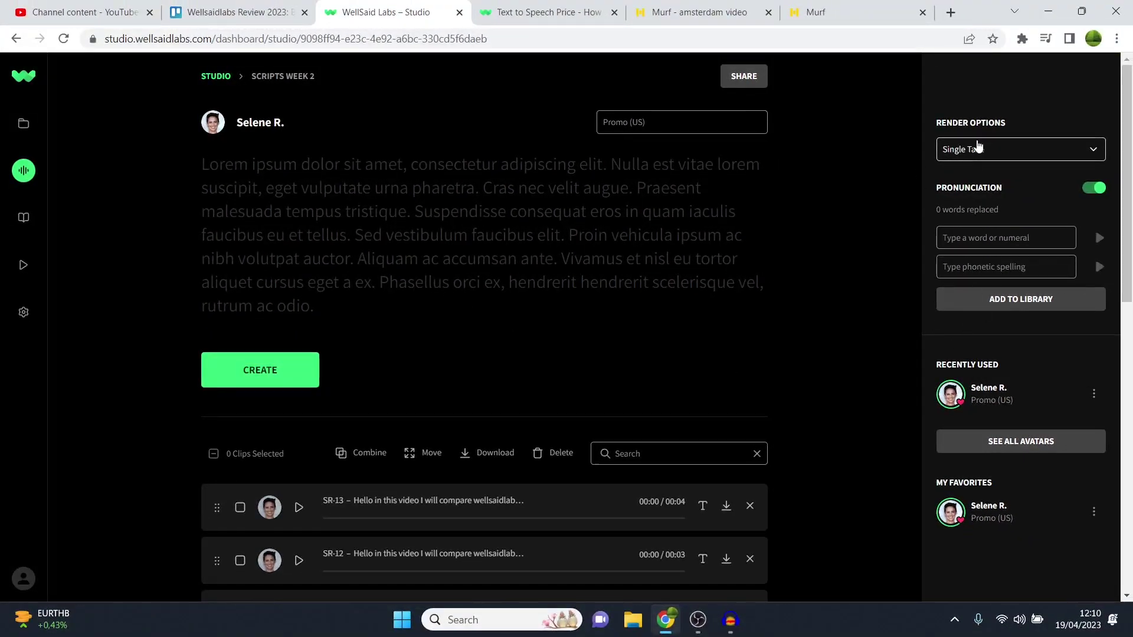
click(696, 12)
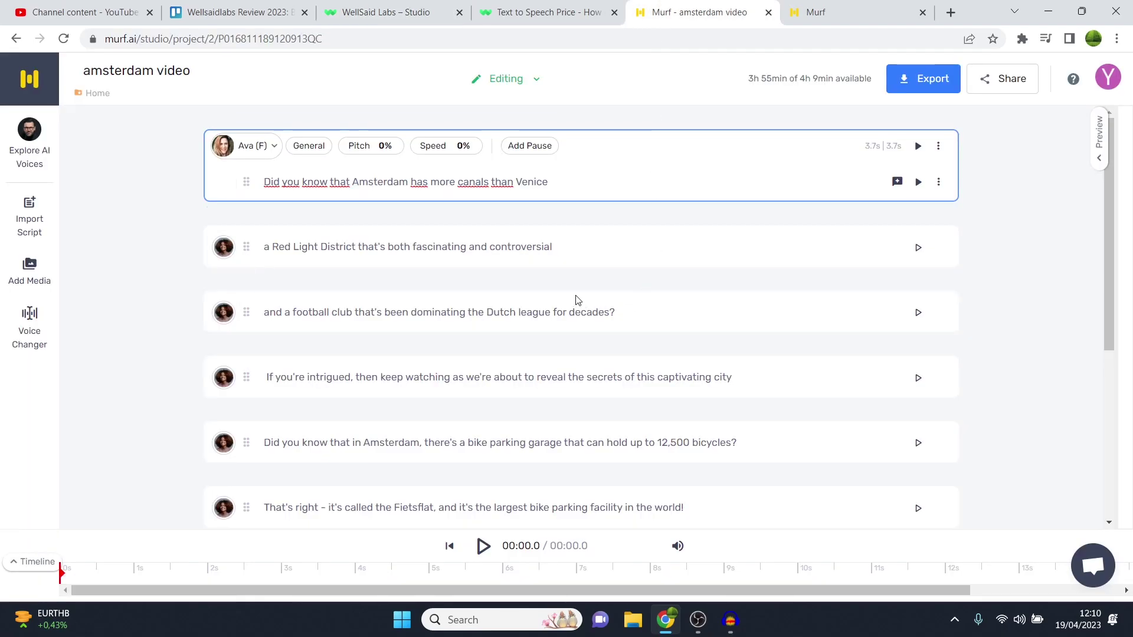
click(33, 223)
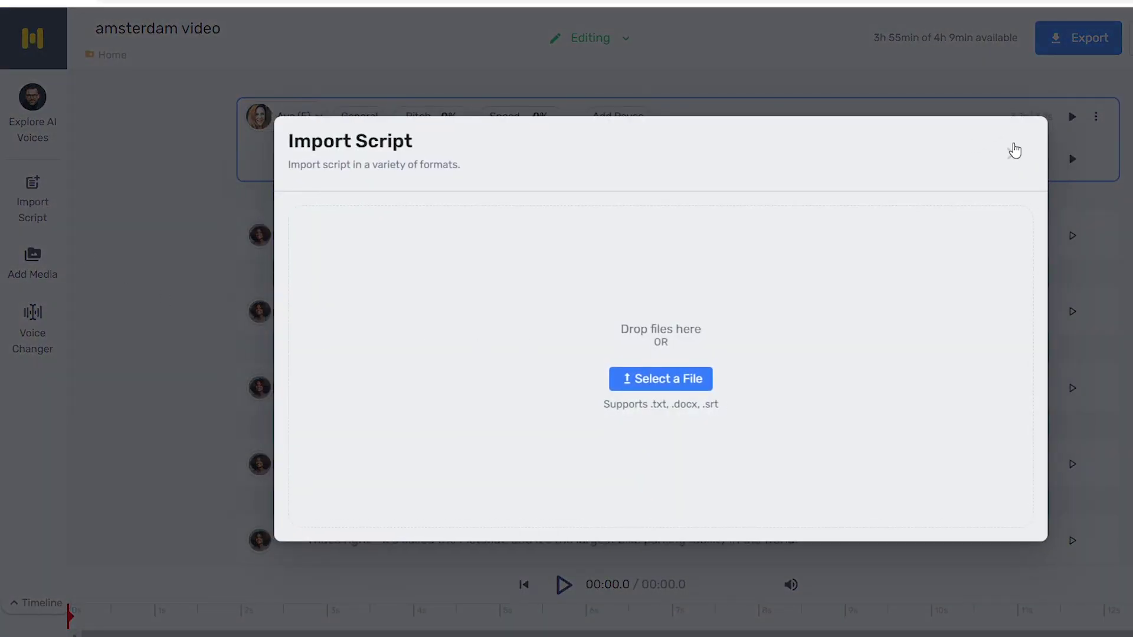
click(1014, 151)
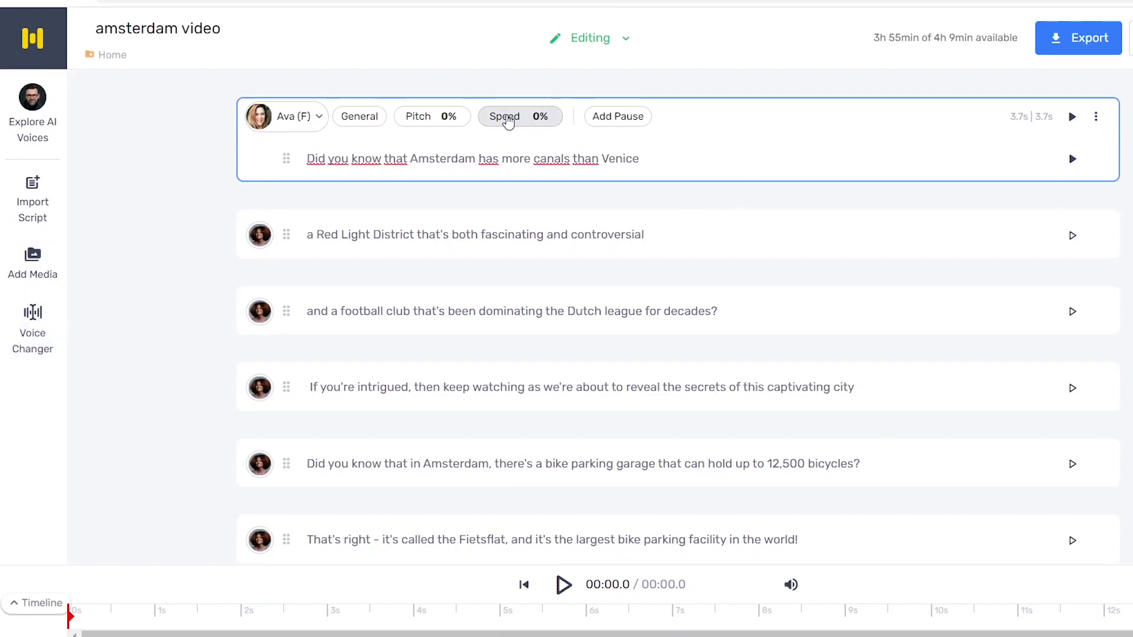
click(381, 121)
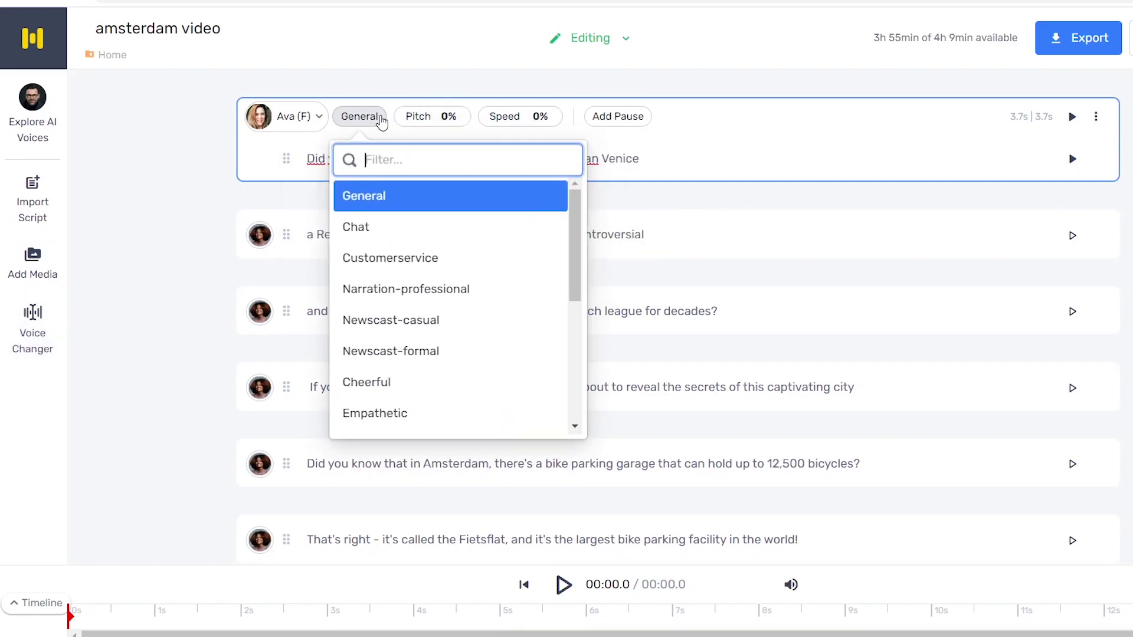
click(1004, 273)
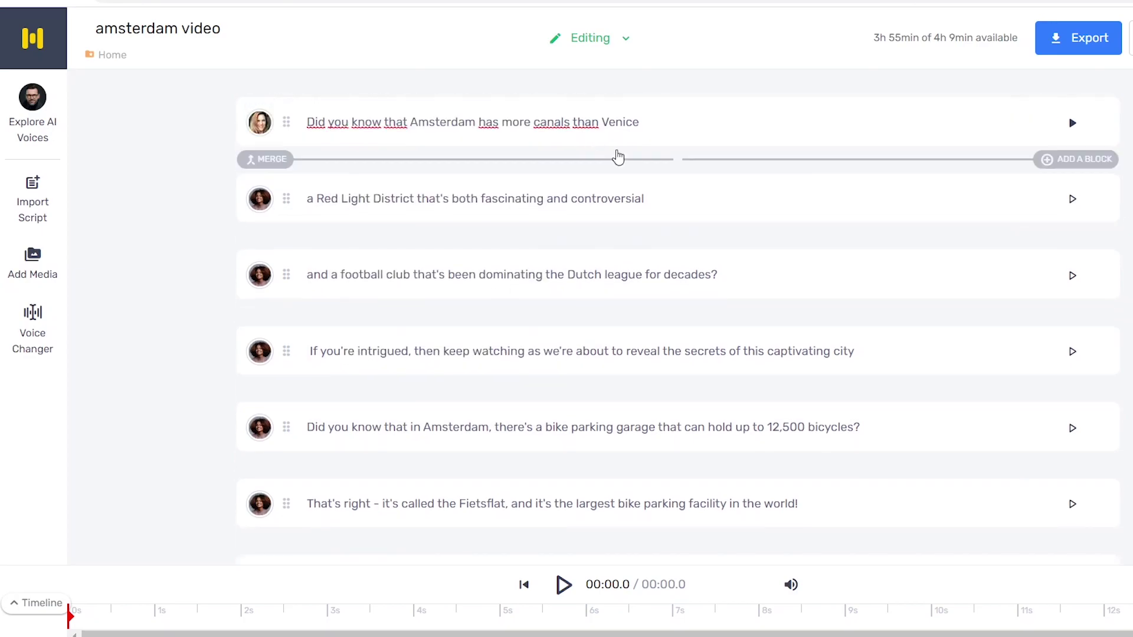
scroll(944, 283, down, 5)
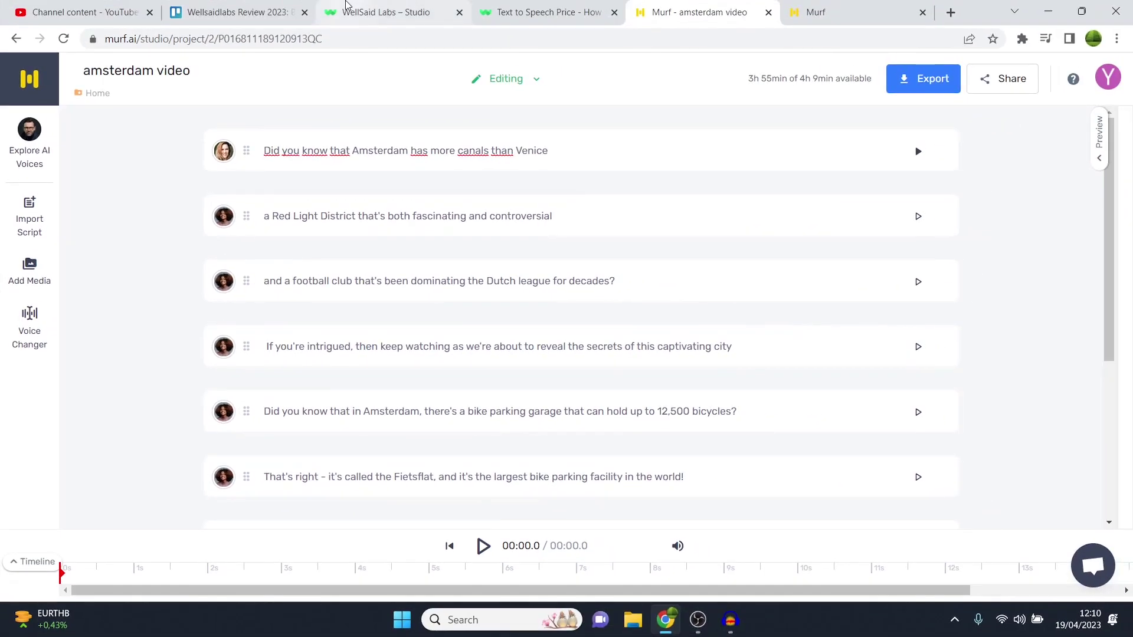
click(451, 0)
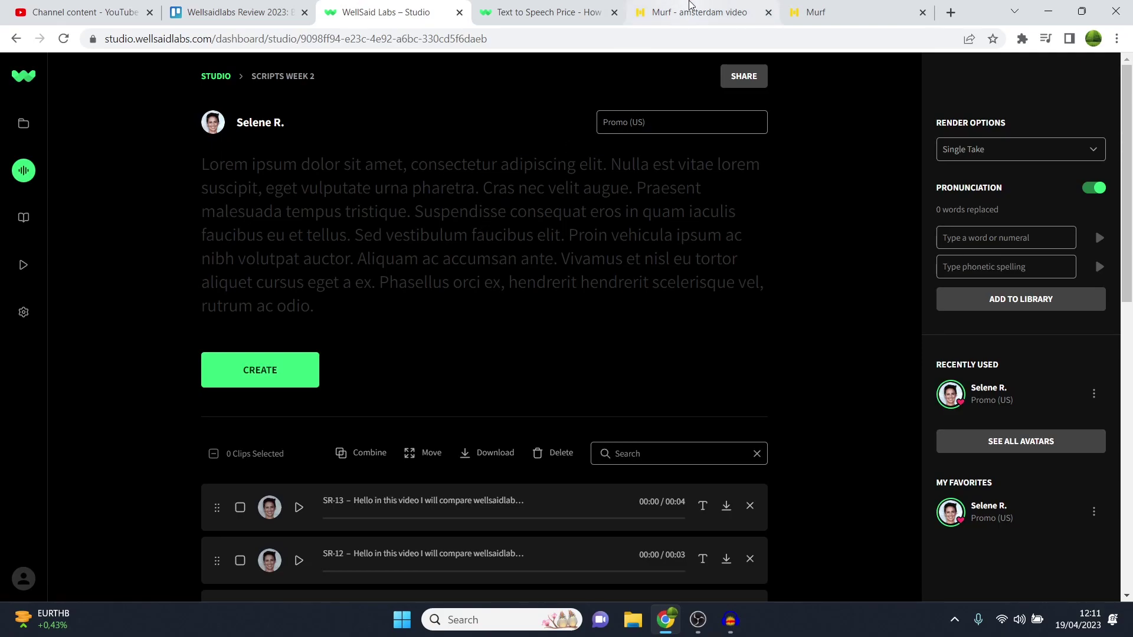
click(696, 13)
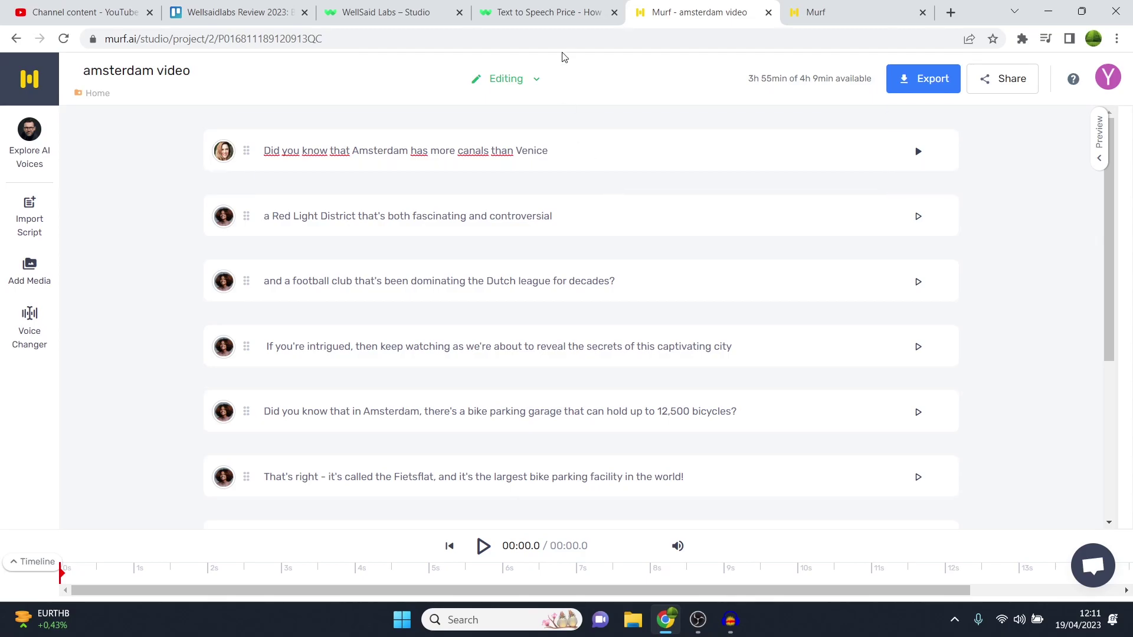
Step: Review WellSaid's Maker plan: $44 price, 5 Projects and 3,000 downloads limits, then go to Murf pricing
click(549, 14)
scroll(680, 323, down, 2)
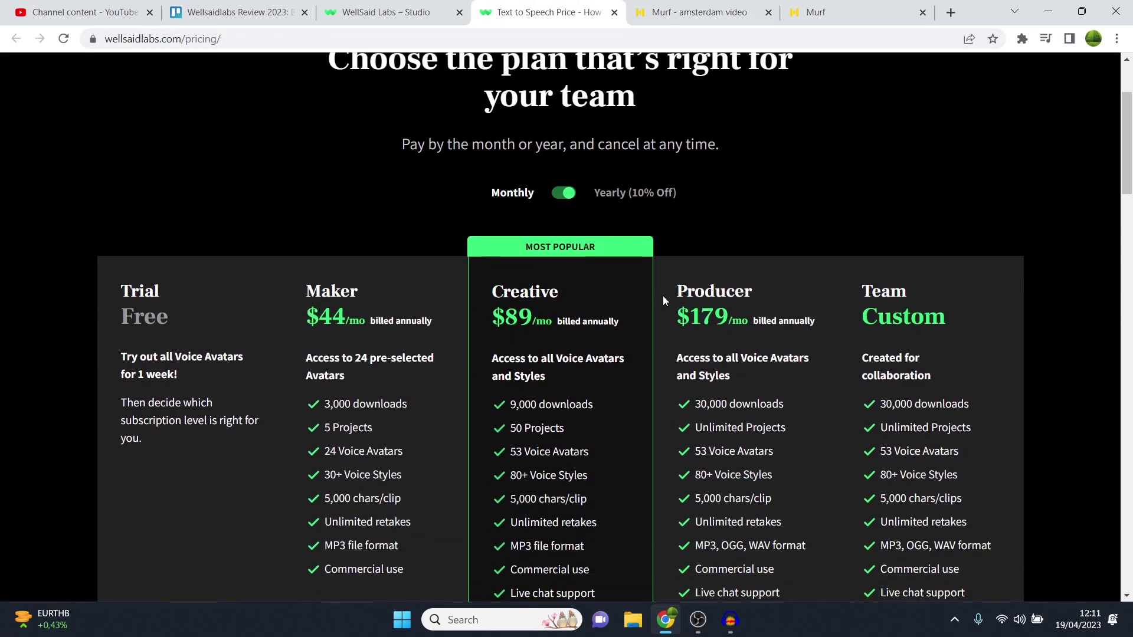
scroll(639, 283, down, 2)
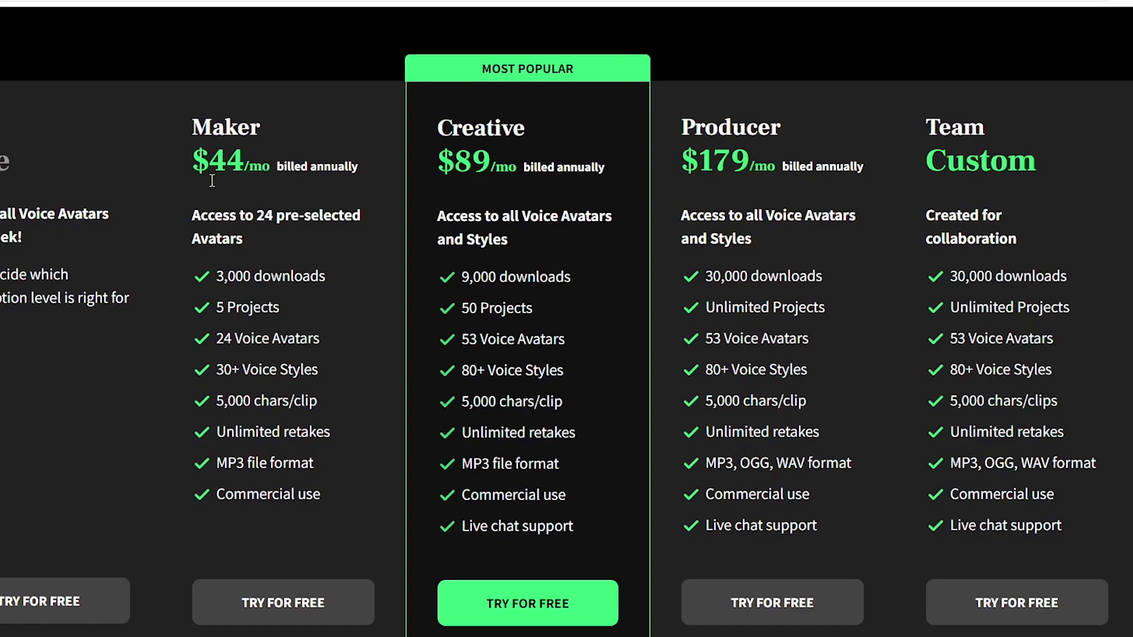
drag(211, 165, 254, 163)
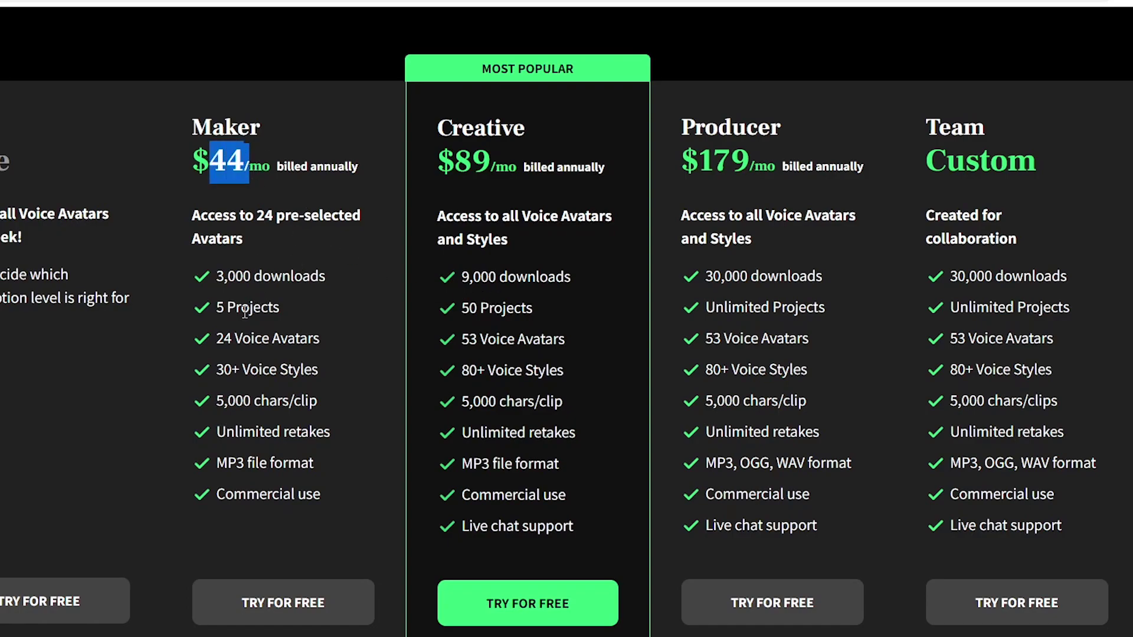
drag(214, 307, 280, 305)
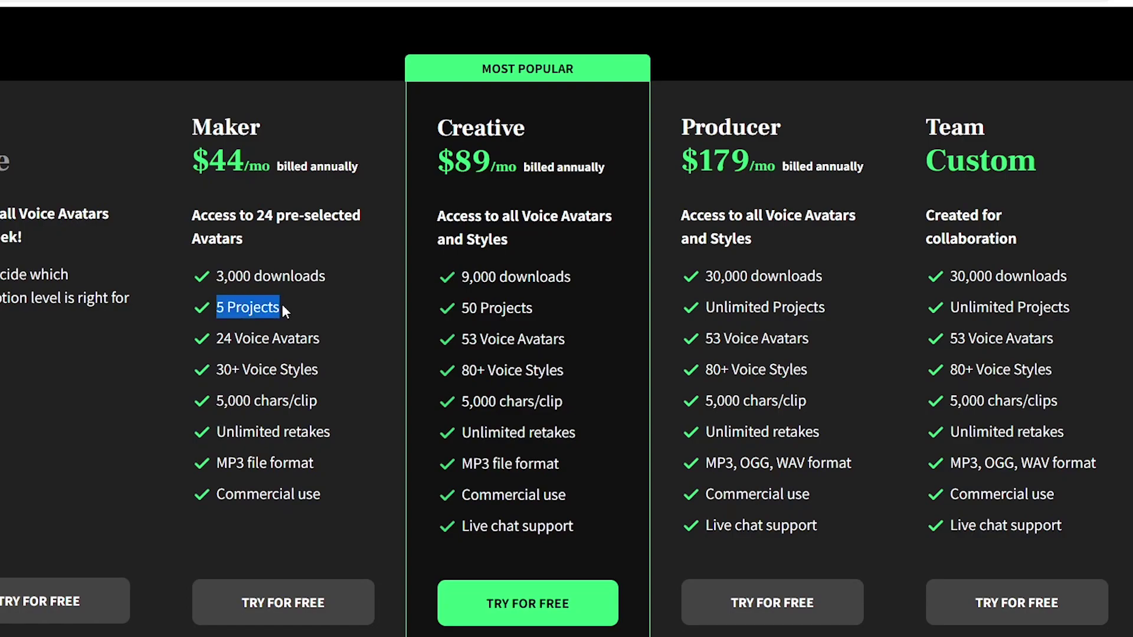
drag(216, 276, 312, 283)
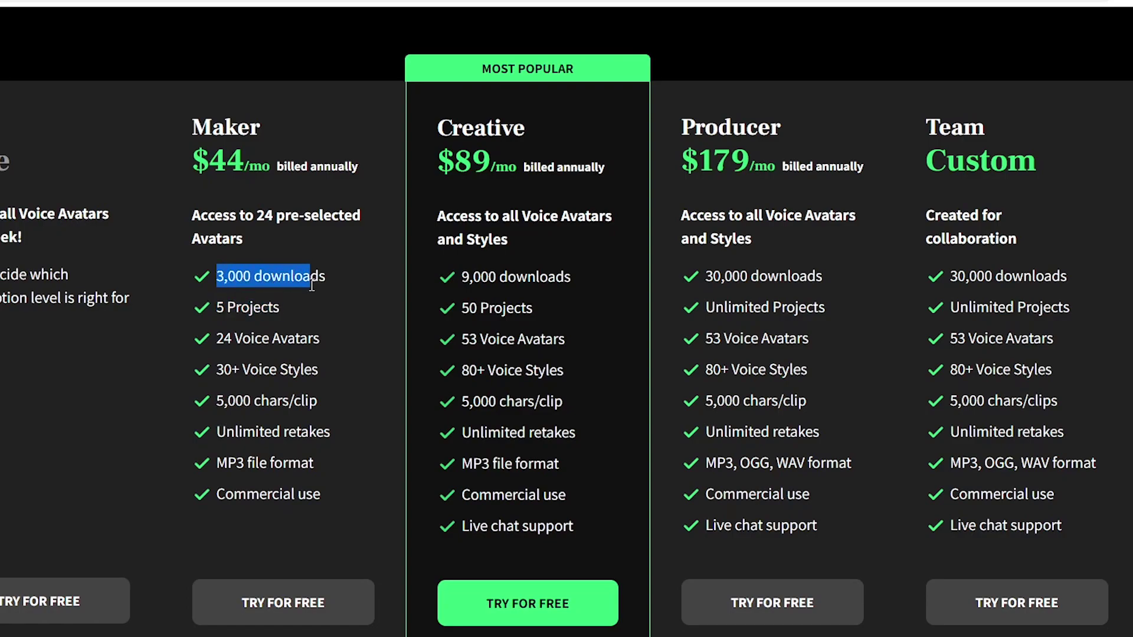
click(282, 364)
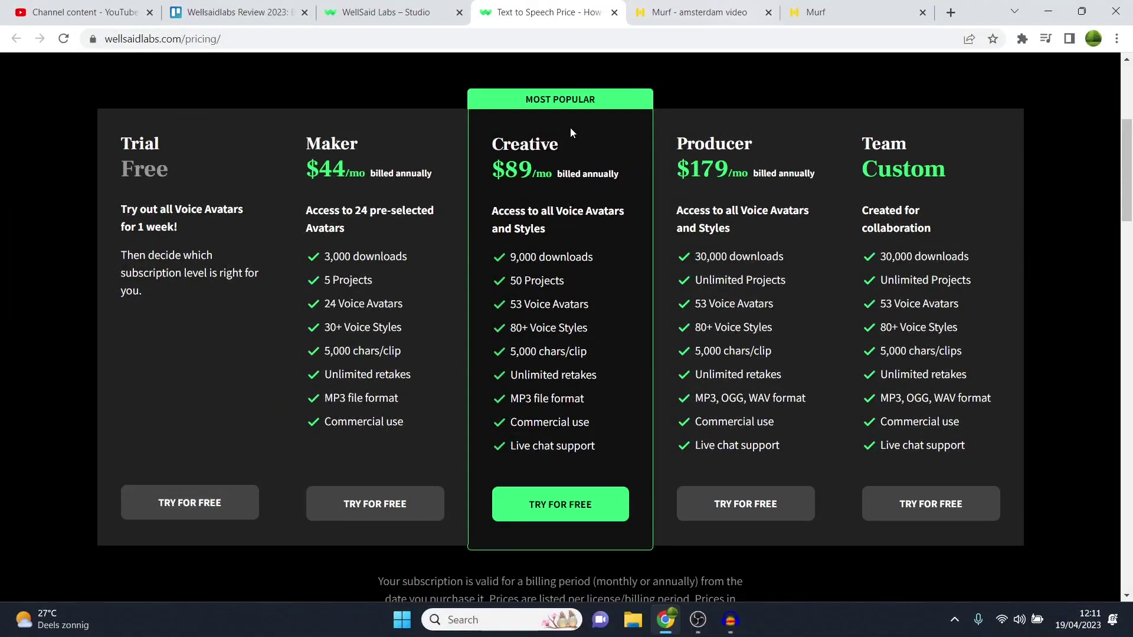
click(826, 12)
Step: Show Murf's yearly, then monthly prices, highlighting the Pro plan's $39 monthly price
click(617, 367)
scroll(559, 247, down, 2)
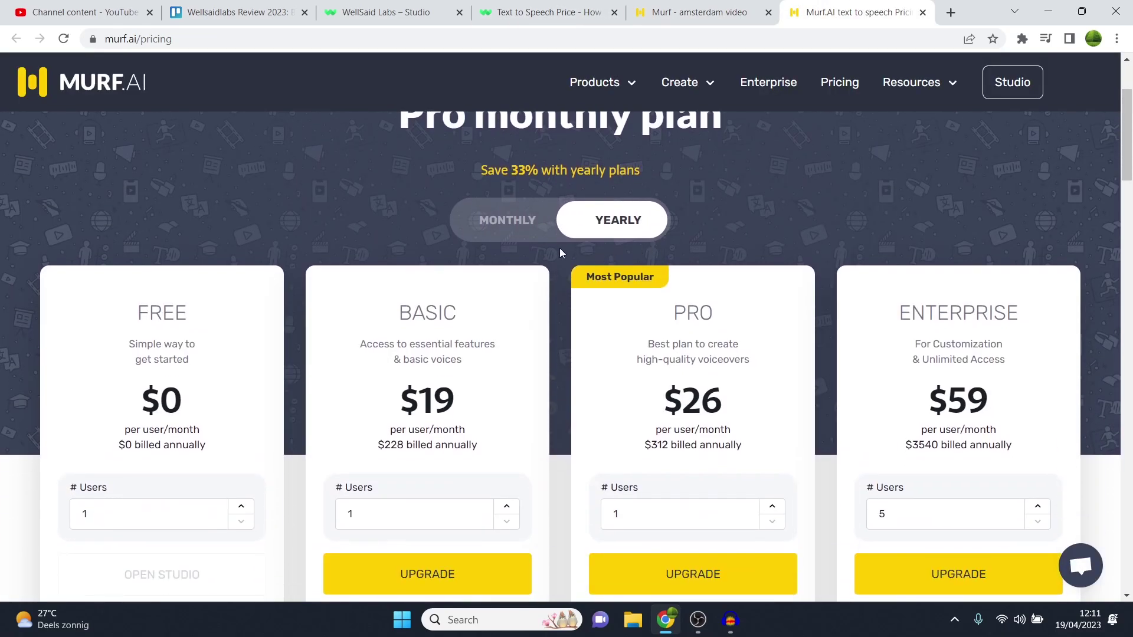
scroll(82, 352, down, 1)
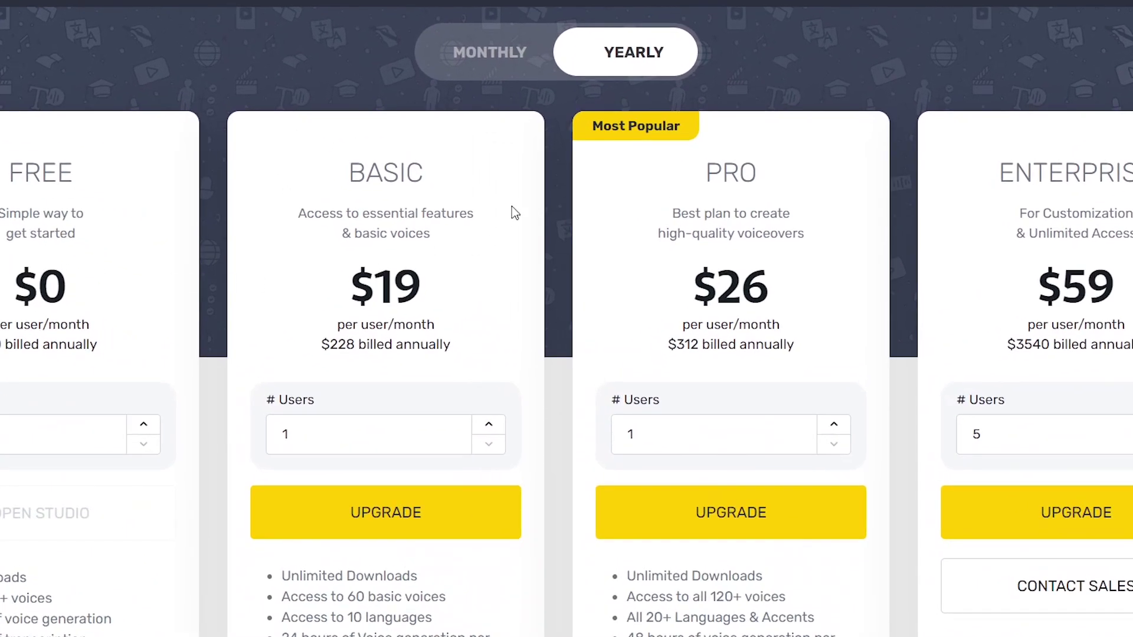
click(476, 54)
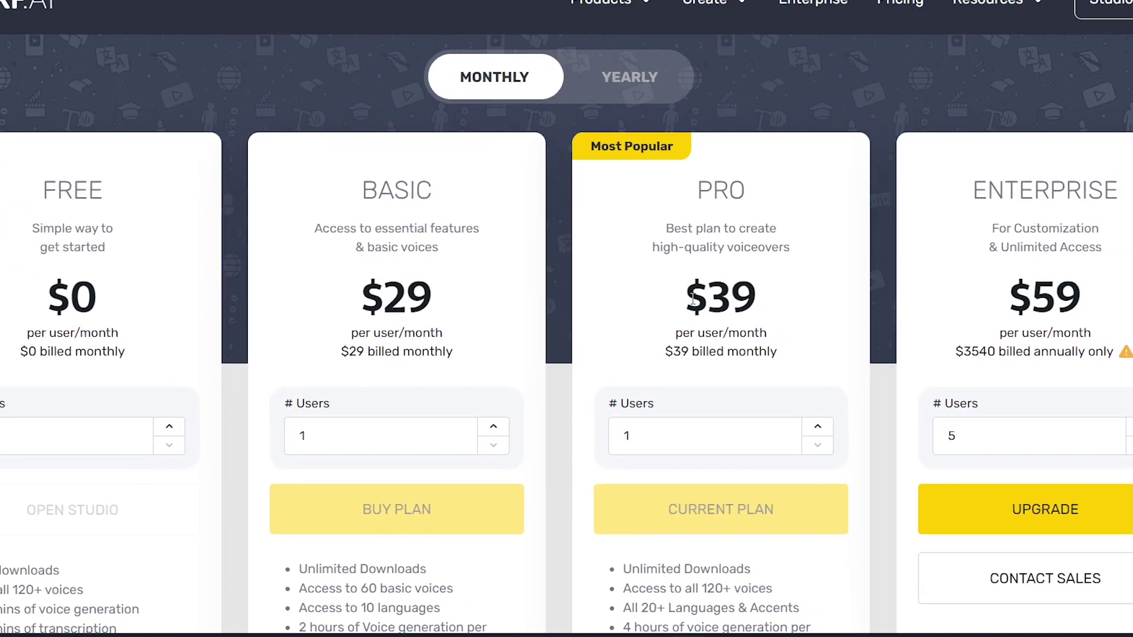
double_click(727, 286)
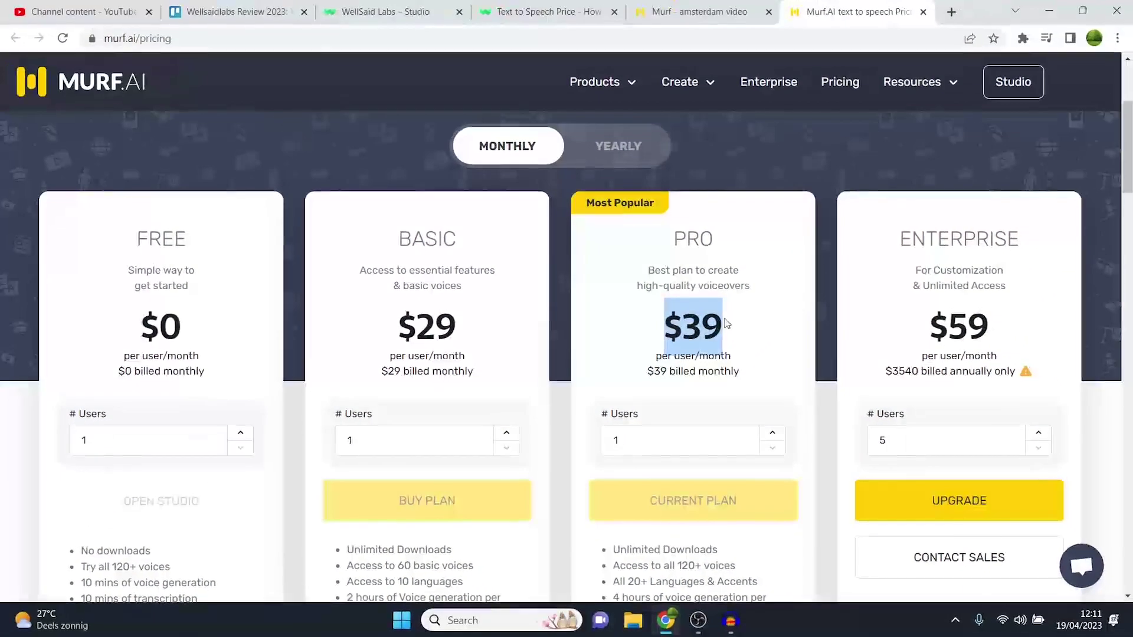
Step: Cycle through the Murf pricing and amsterdam video tabs, ending on WellSaid Labs' pricing page
click(552, 12)
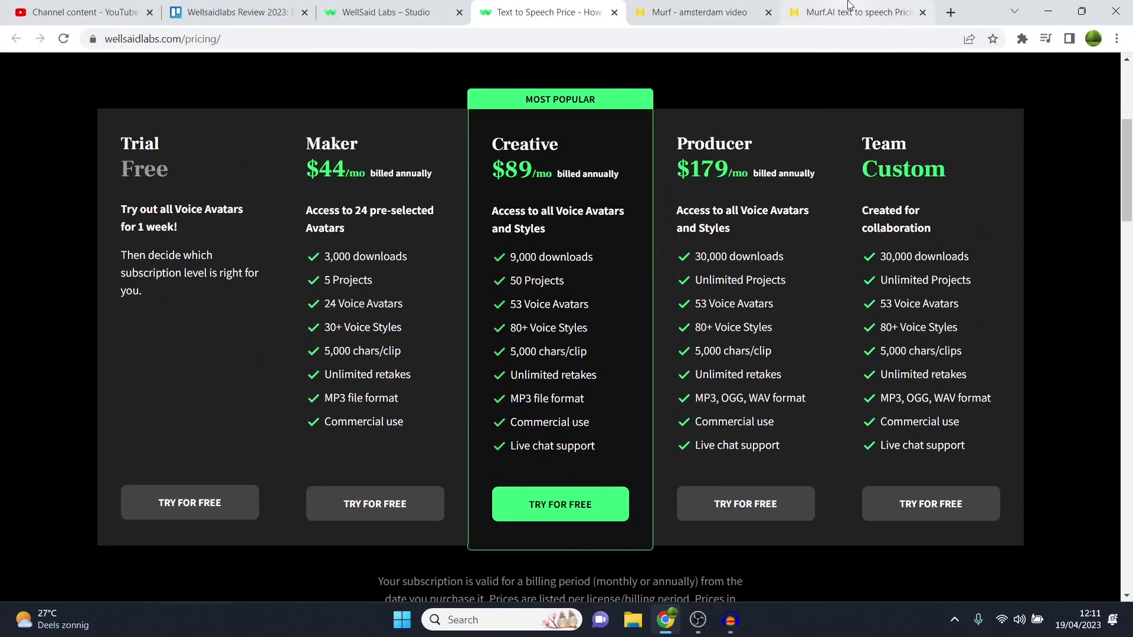
click(856, 11)
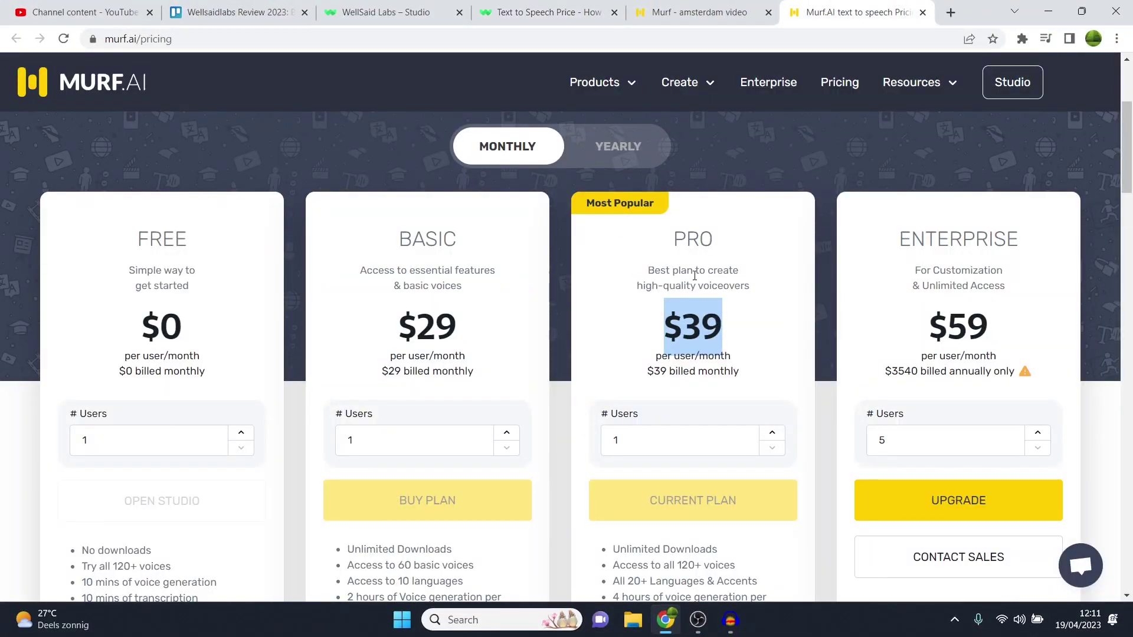
click(713, 10)
click(549, 12)
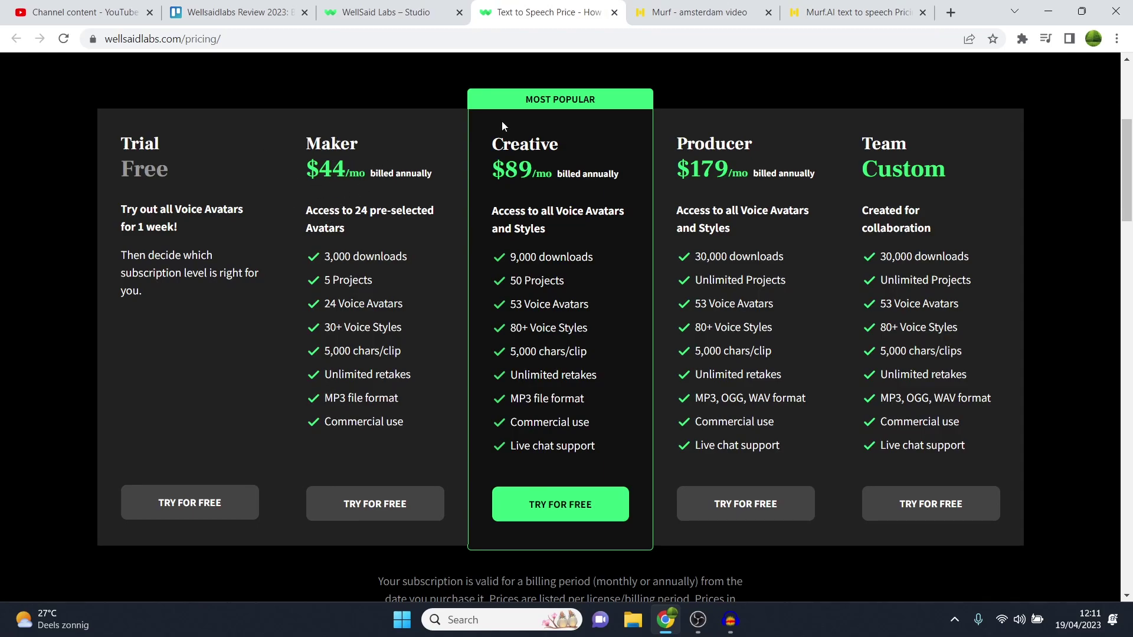
Step: Clear the $39 highlight on Murf pricing, revisit WellSaid's studio and pricing pages, then return
click(856, 12)
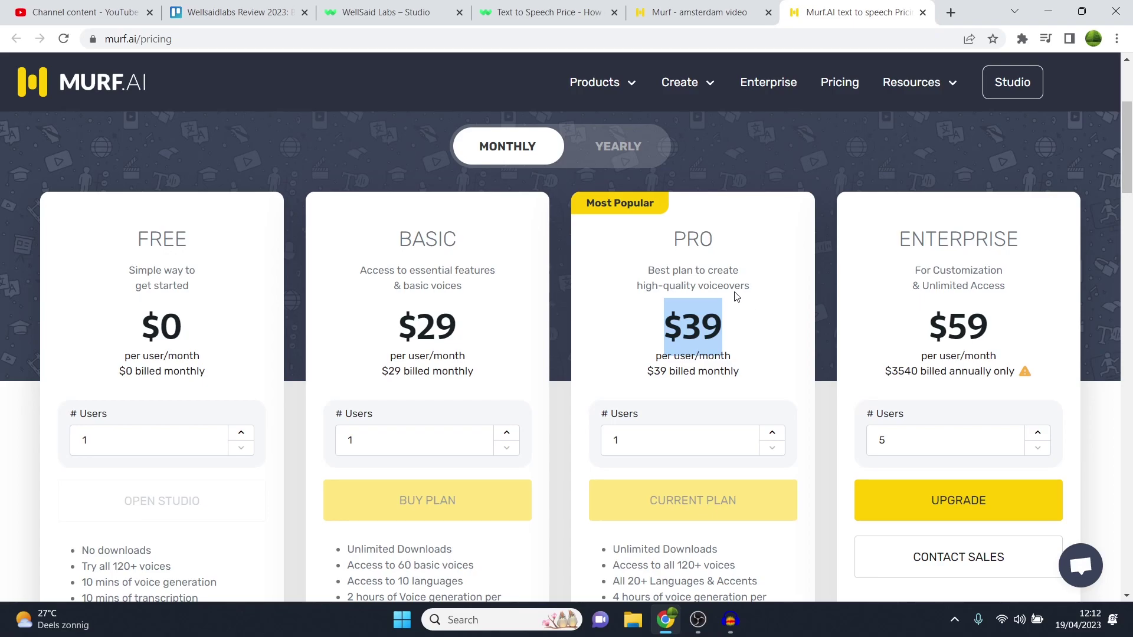
click(735, 295)
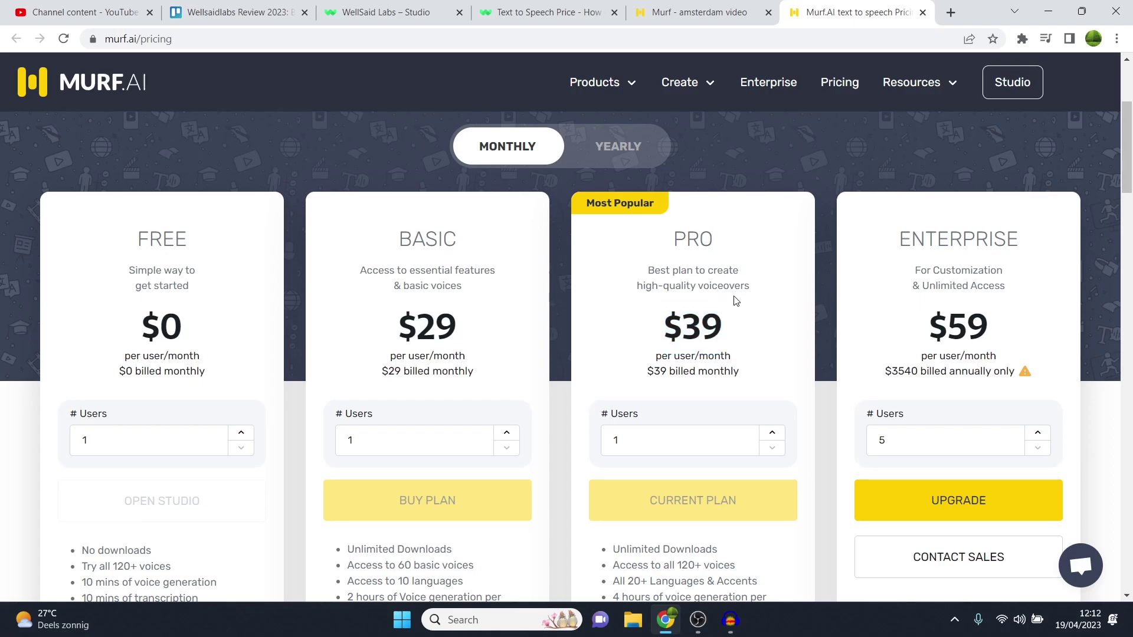
click(416, 12)
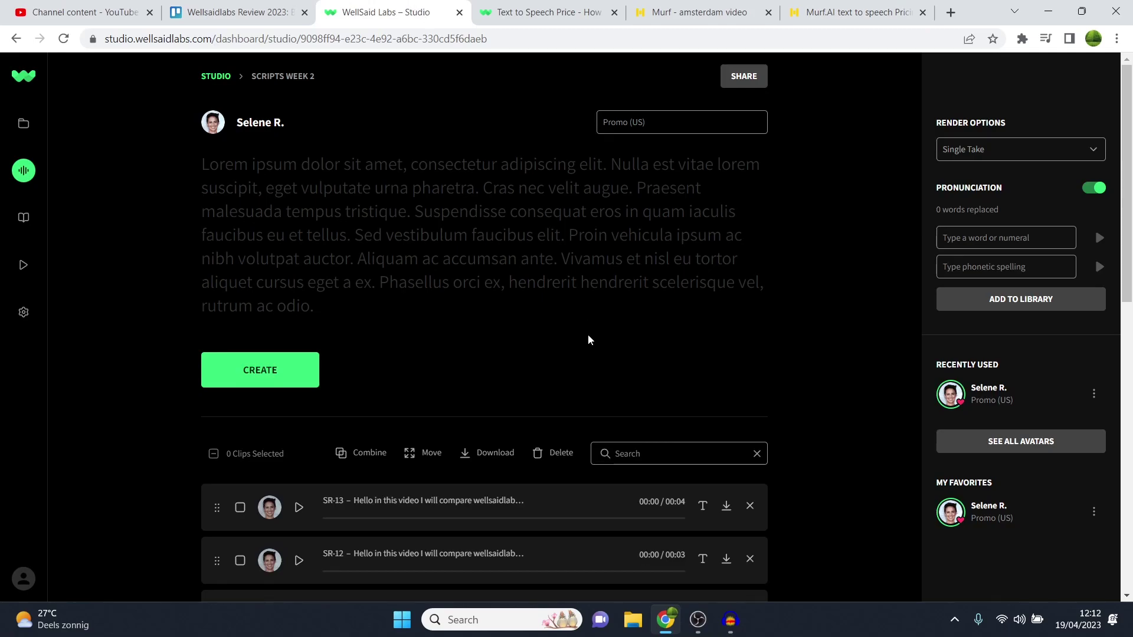
click(548, 12)
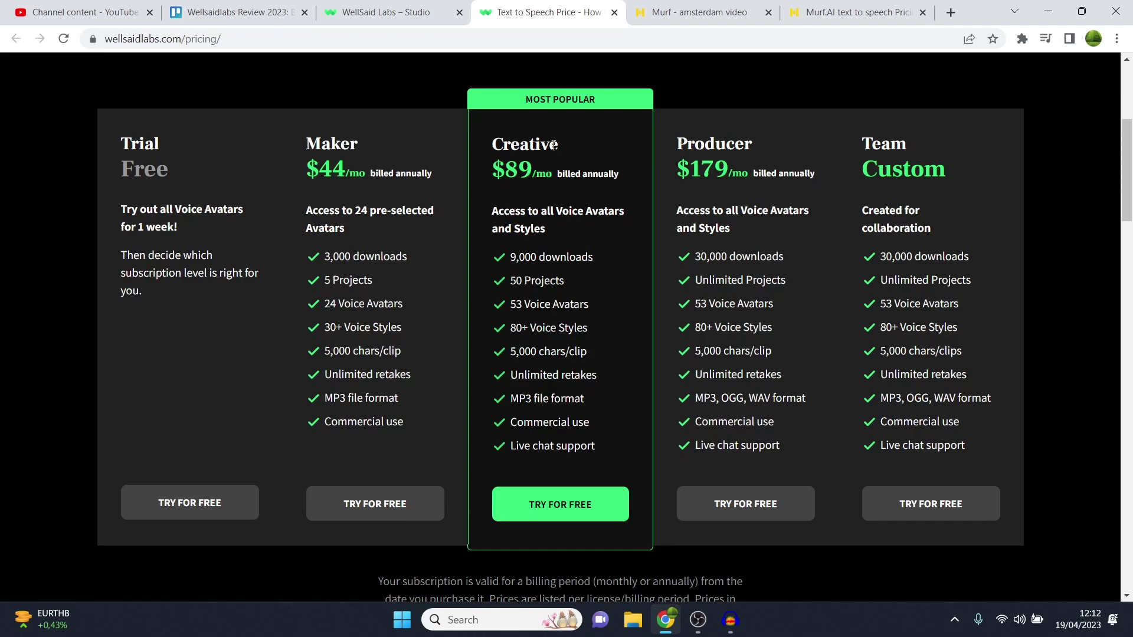
click(852, 13)
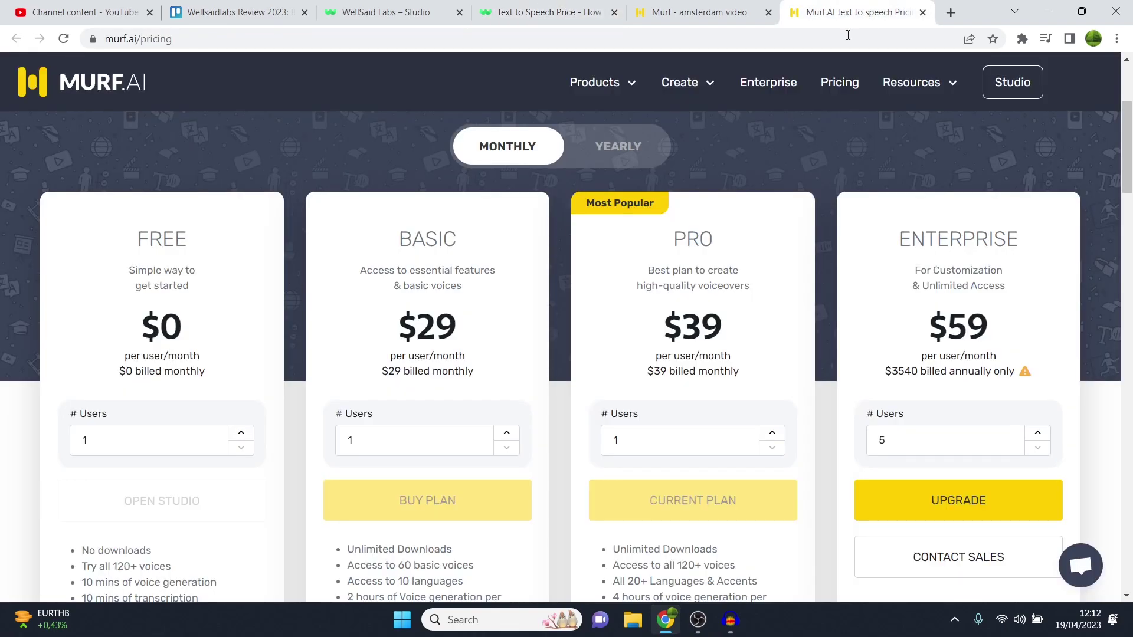
Step: Compare Murf Pro's $26 yearly price against monthly billing, then open the amsterdam video editor
scroll(732, 301, down, 1)
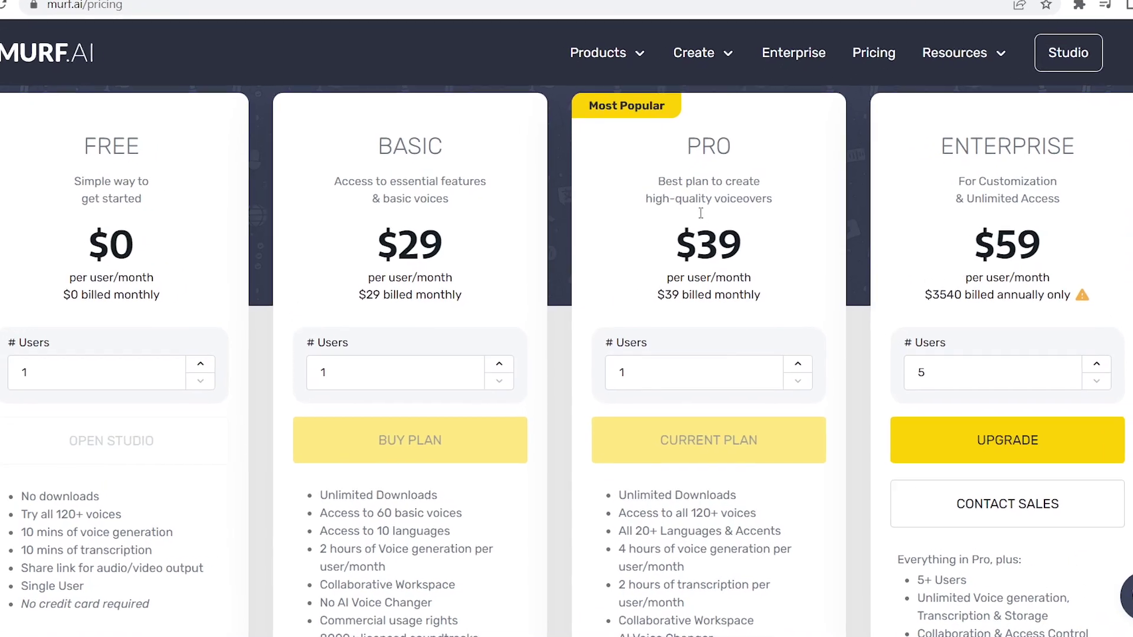
scroll(662, 275, up, 1)
click(636, 106)
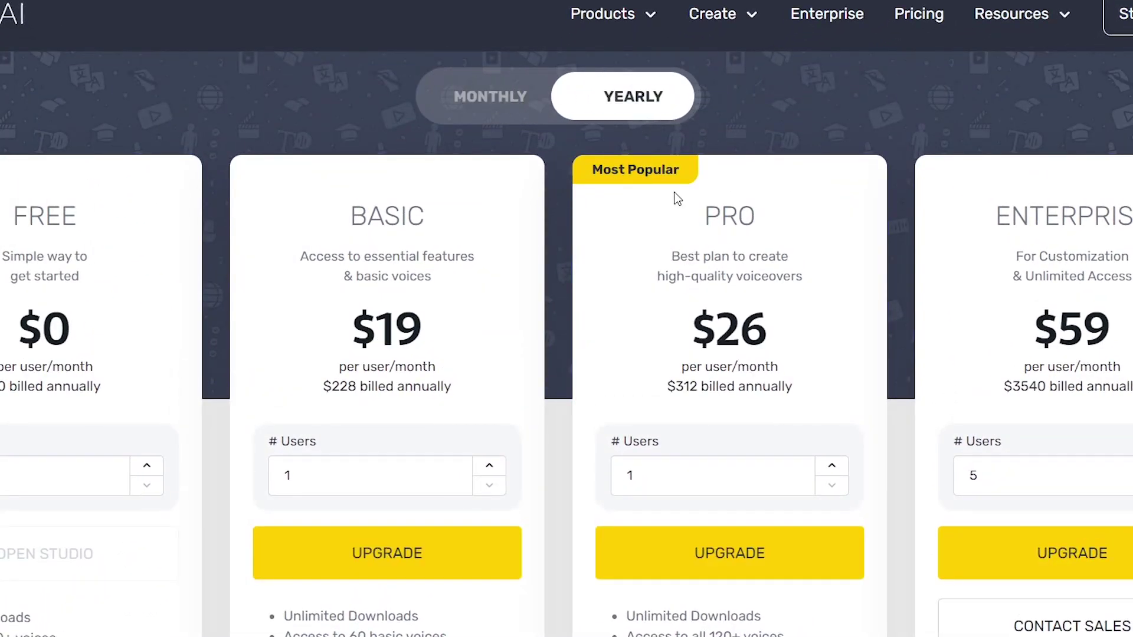
drag(694, 324, 763, 326)
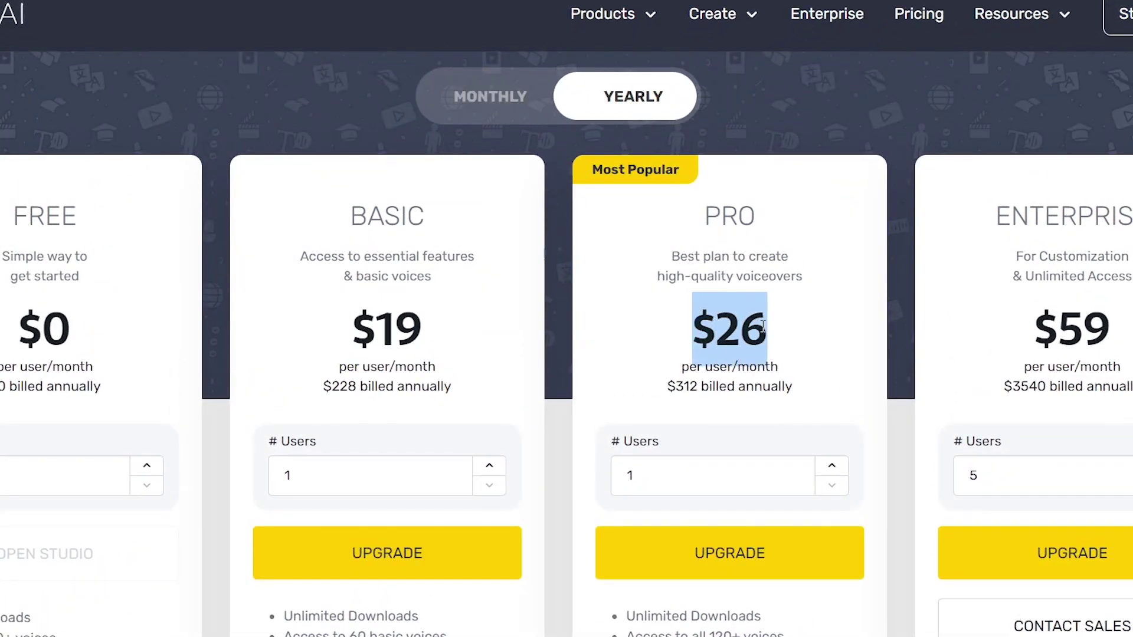
click(515, 115)
click(505, 94)
scroll(674, 334, down, 2)
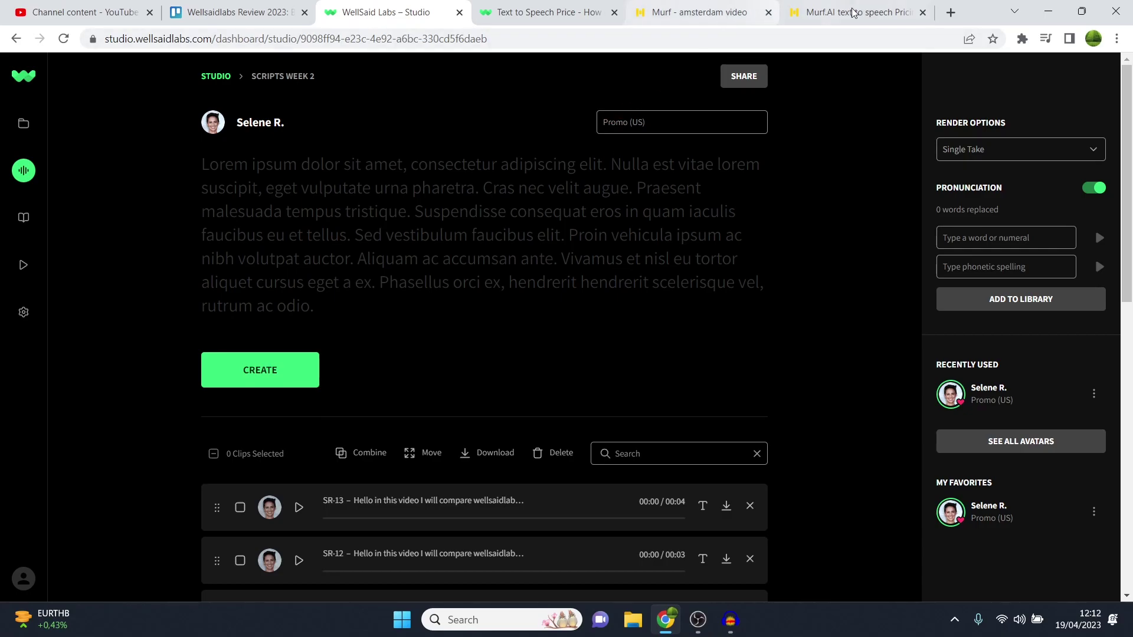
click(702, 13)
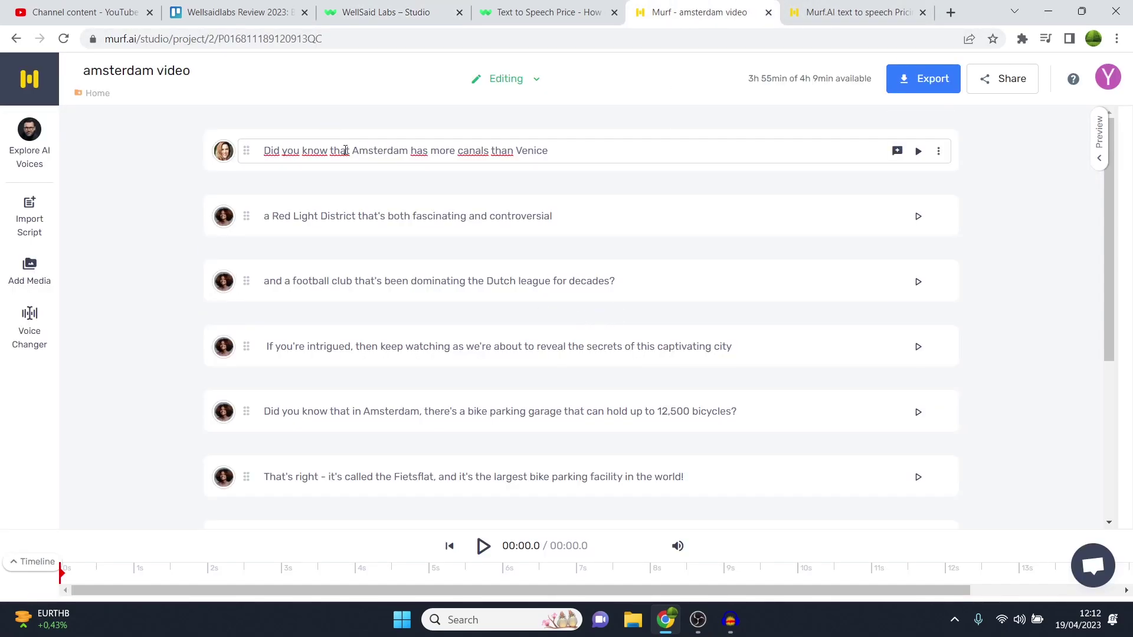
Step: Open the first canals line's Ava (F) settings, browse its styles keeping General, and toggle Preview
click(454, 154)
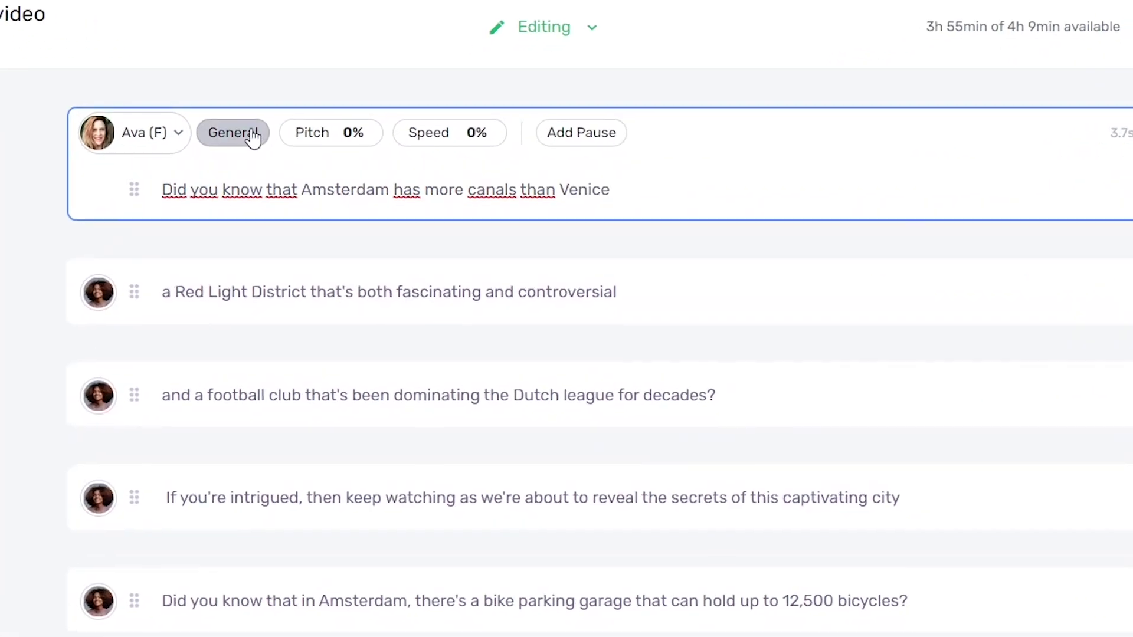
click(308, 144)
scroll(328, 278, down, 5)
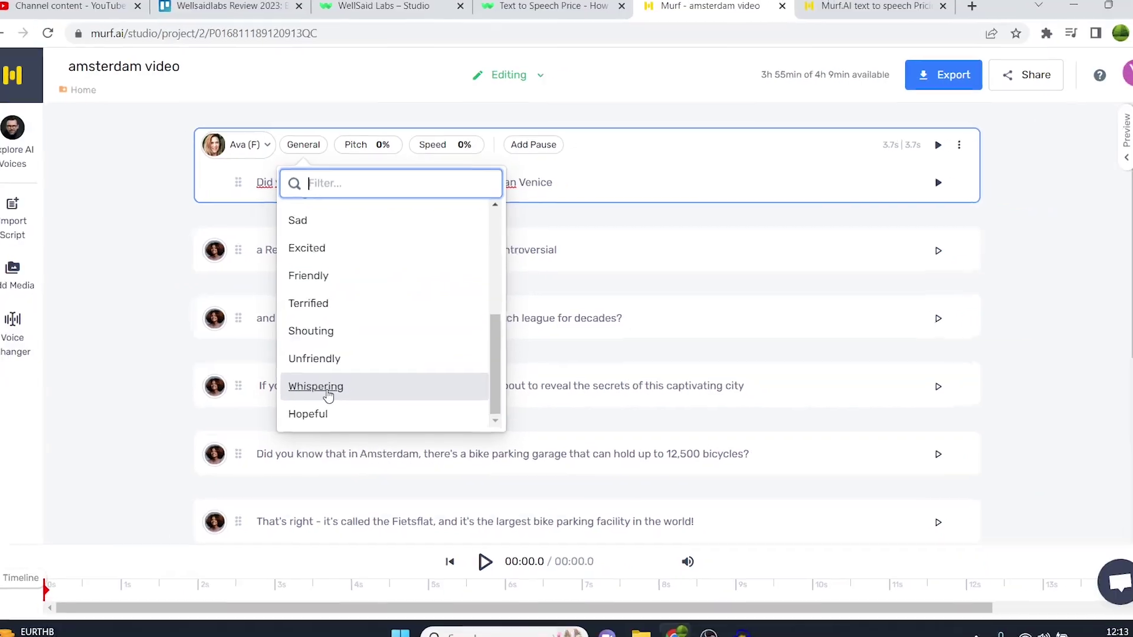
click(1098, 142)
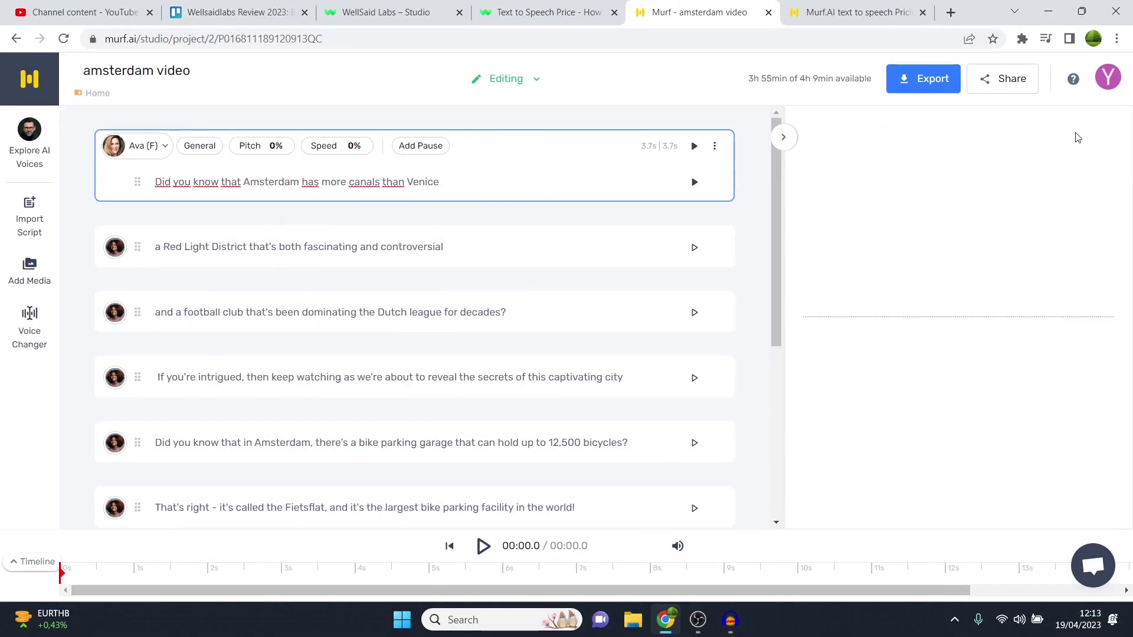
click(781, 141)
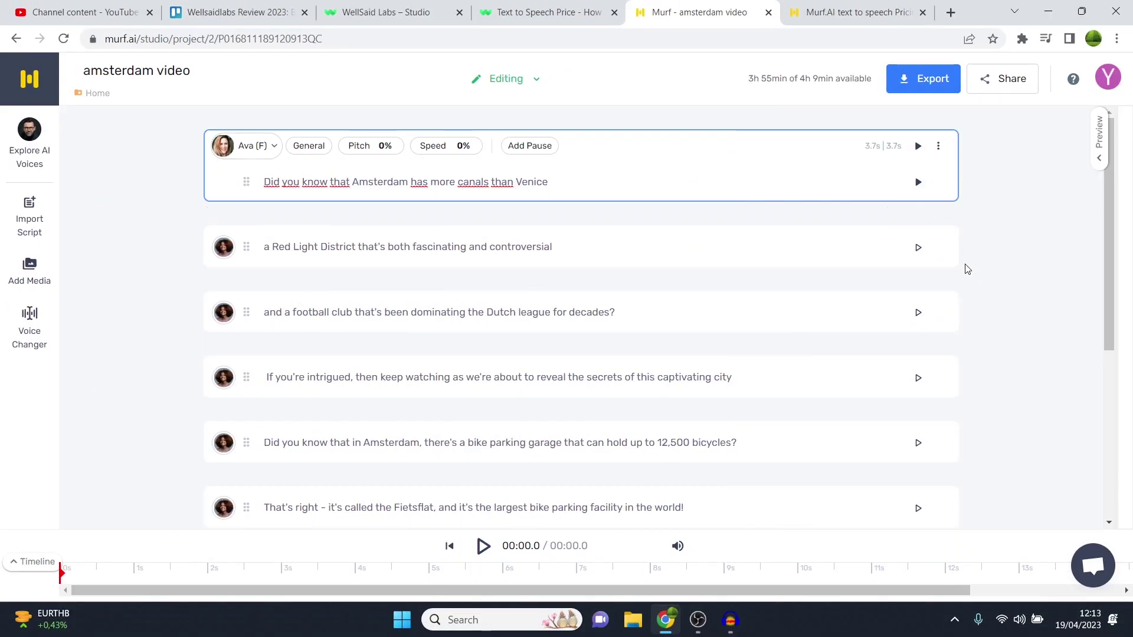